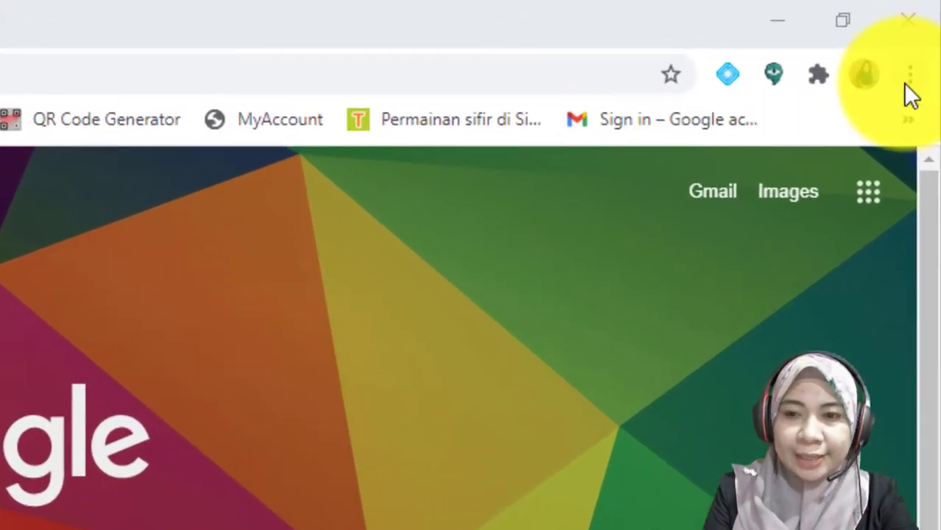
Open a new incognito window and go to moe-dl.edu.my.
click(909, 82)
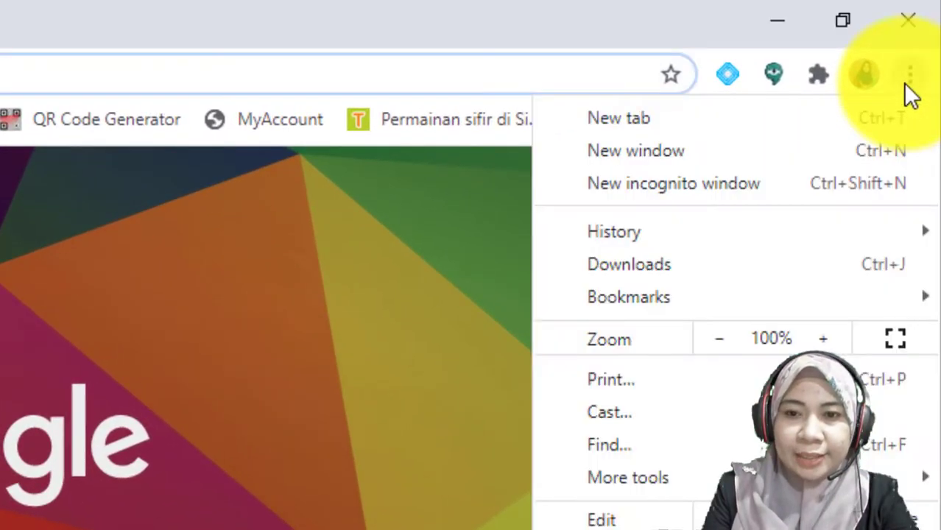
click(738, 183)
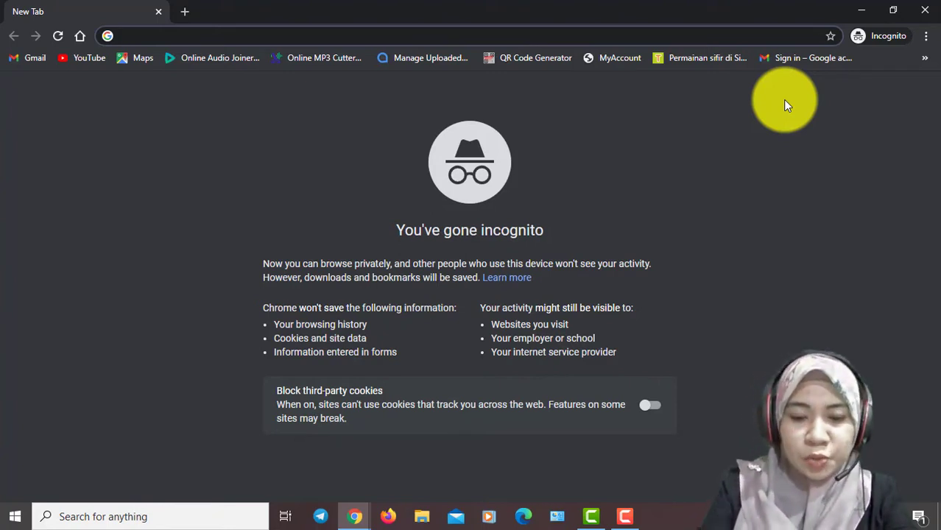
text(mo)
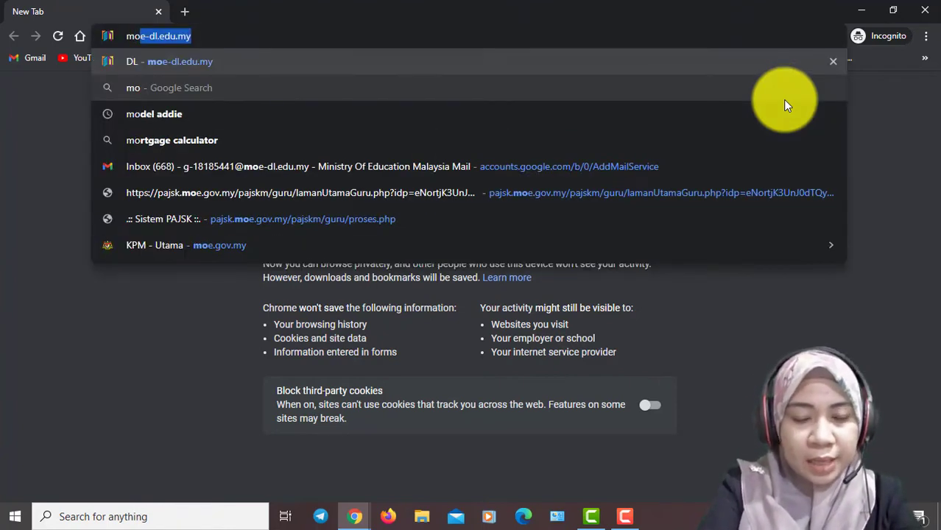
key(Right)
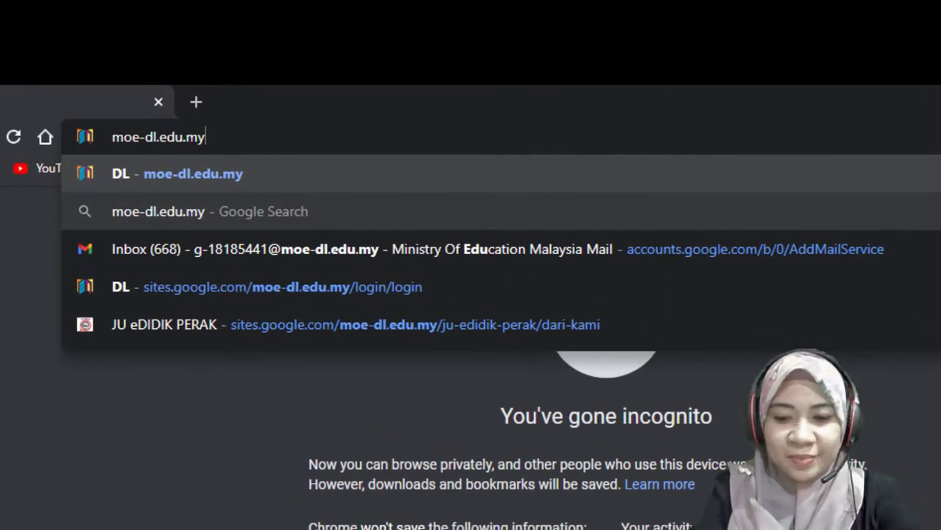
key(Return)
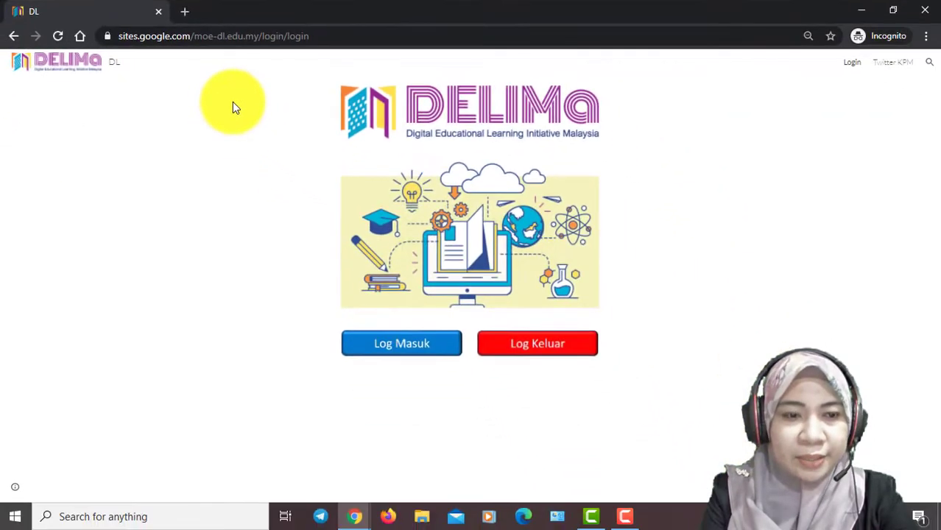
Log in to DELIMa with the Google account, entering the account's e-mail address and password.
click(365, 352)
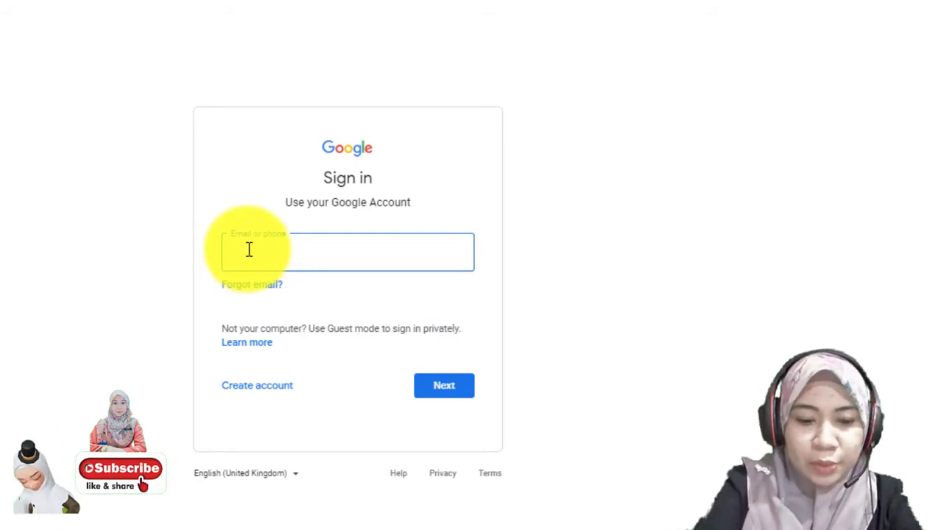
text(g)
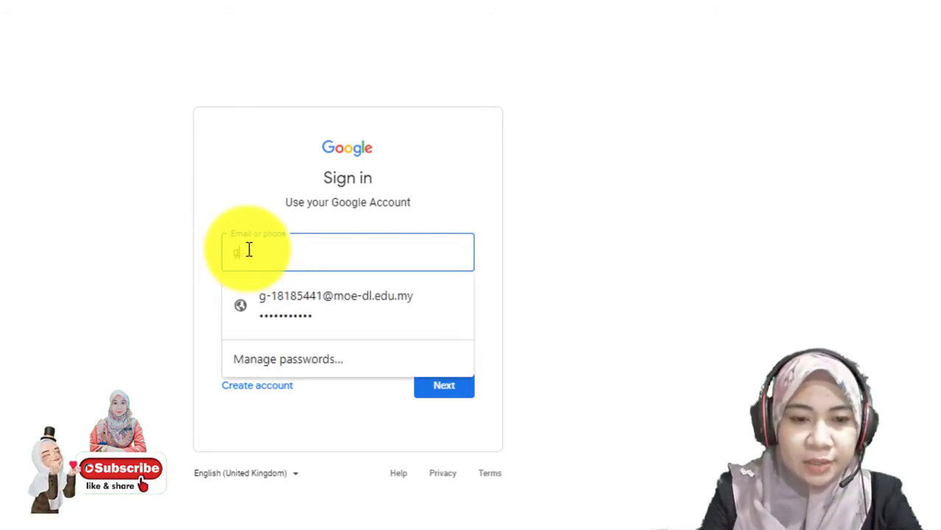
click(285, 301)
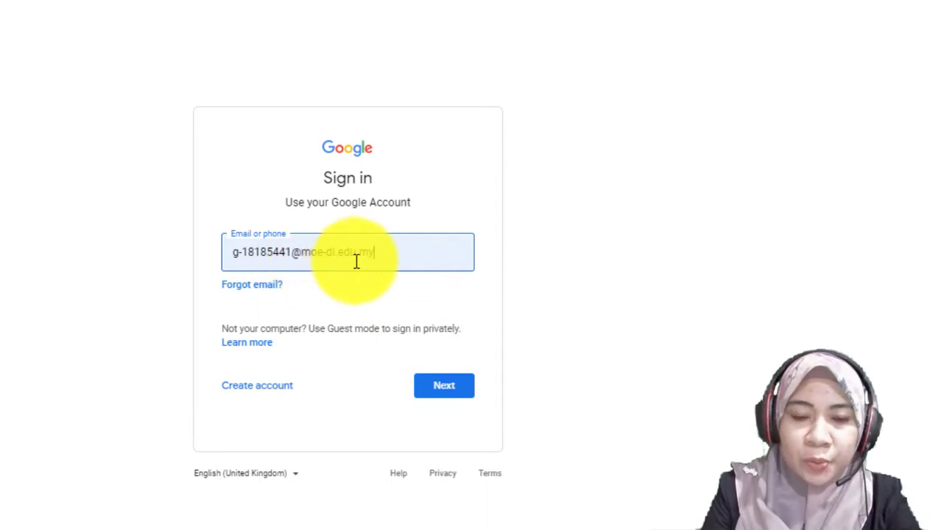
click(448, 394)
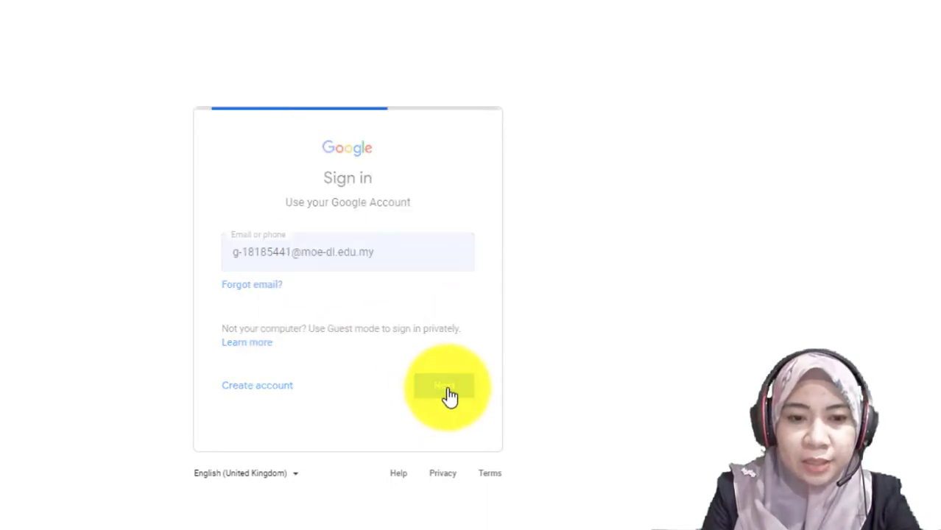
text(••••••••••)
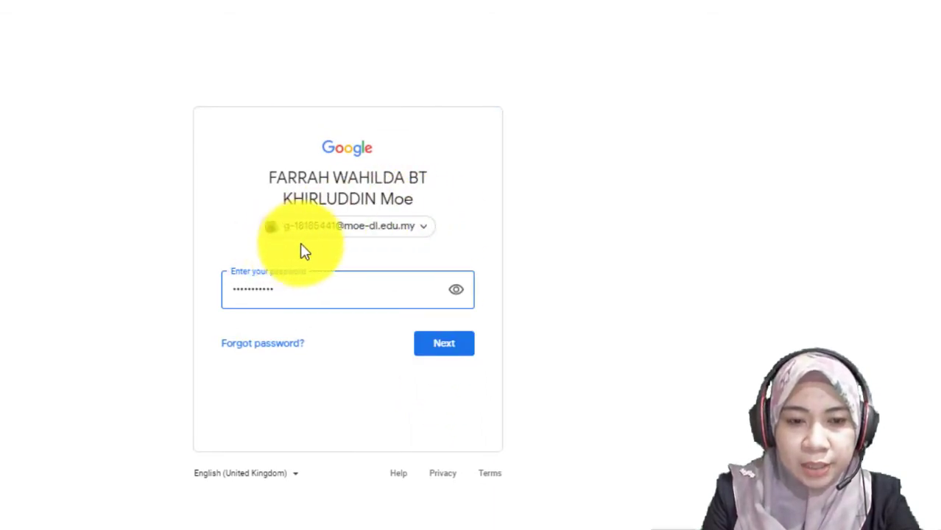
click(451, 356)
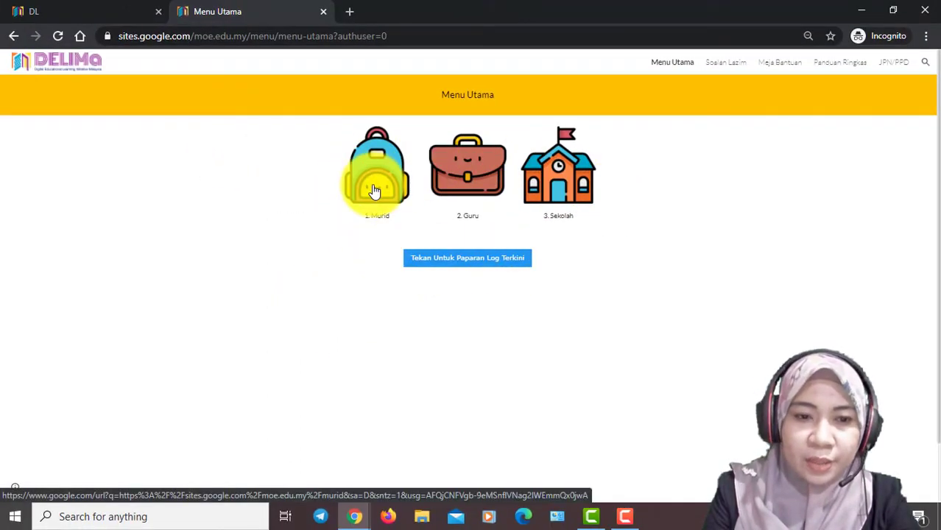
Open Google Classroom from the Murid section's activities and enter the SAINS 1 WISDOM class.
click(375, 191)
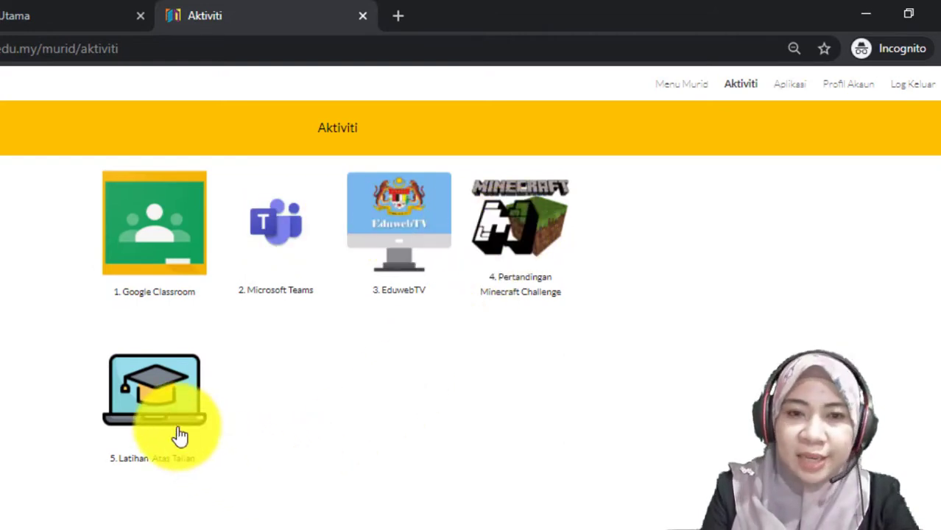
click(159, 252)
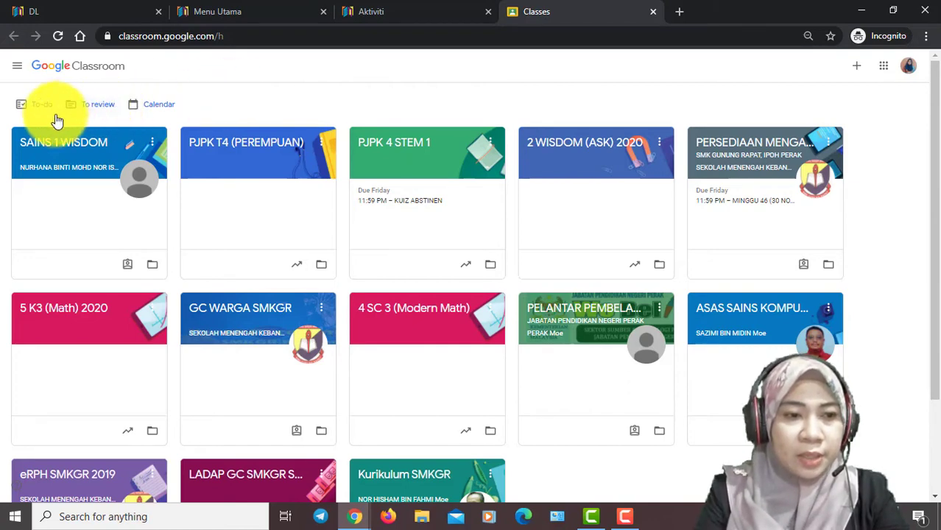
click(26, 147)
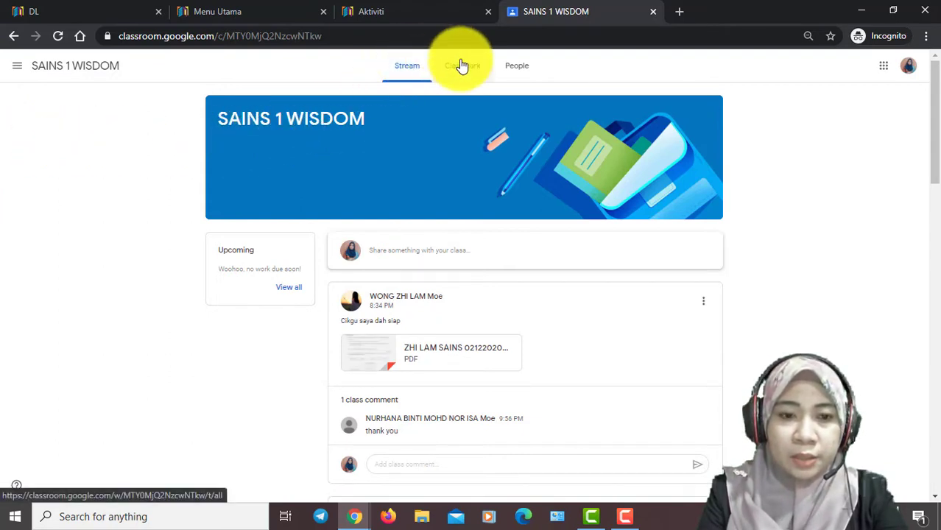
Open the full view of the TUGASAN ONLINE BAHAGIAN B assignment in the class's classwork.
click(456, 81)
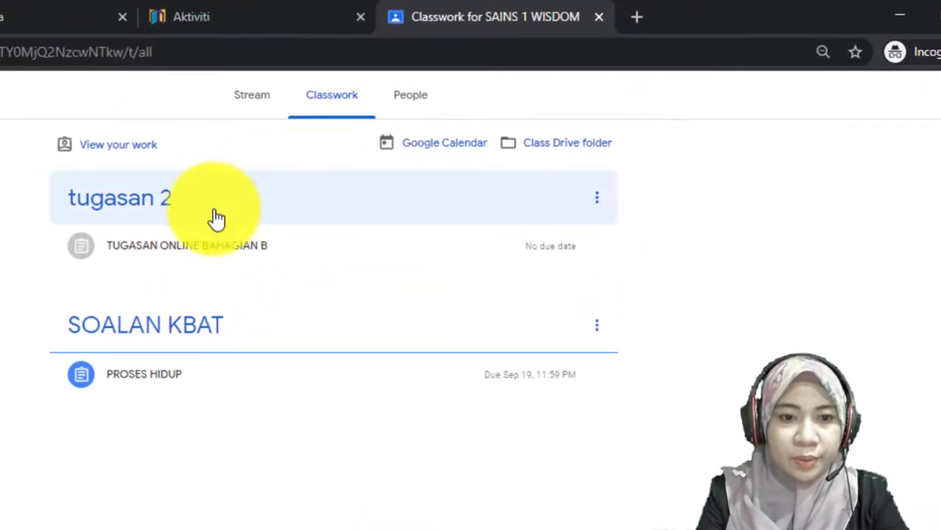
click(166, 264)
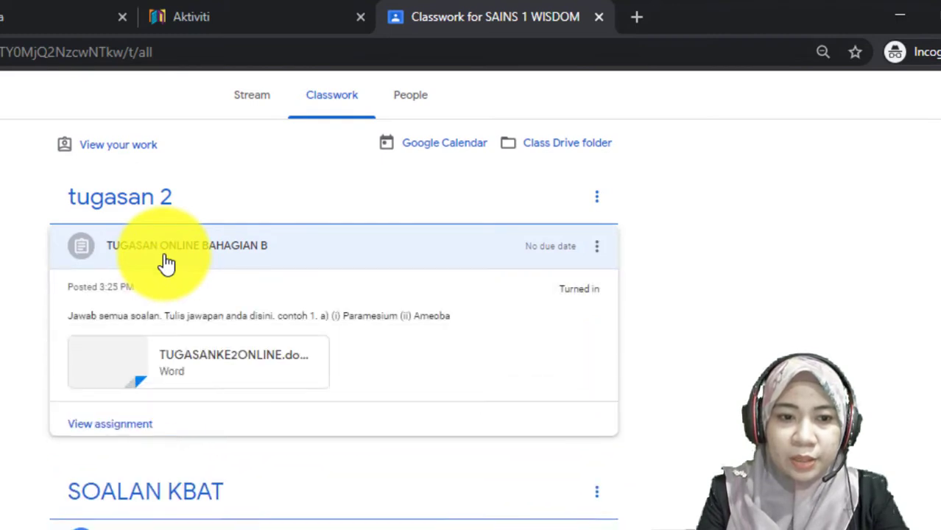
click(80, 434)
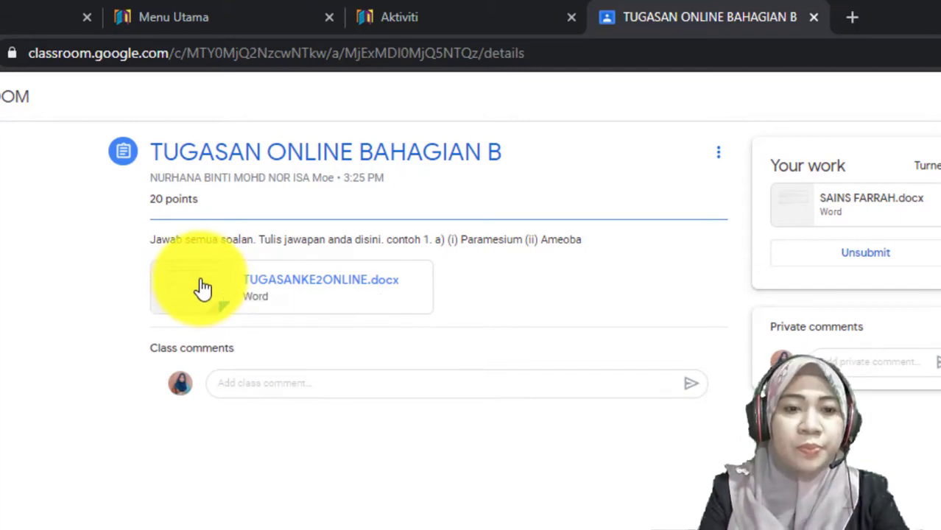
Preview the assignment's attachment TUGASANKE2ONLINE.docx and open it with Google Docs.
click(203, 289)
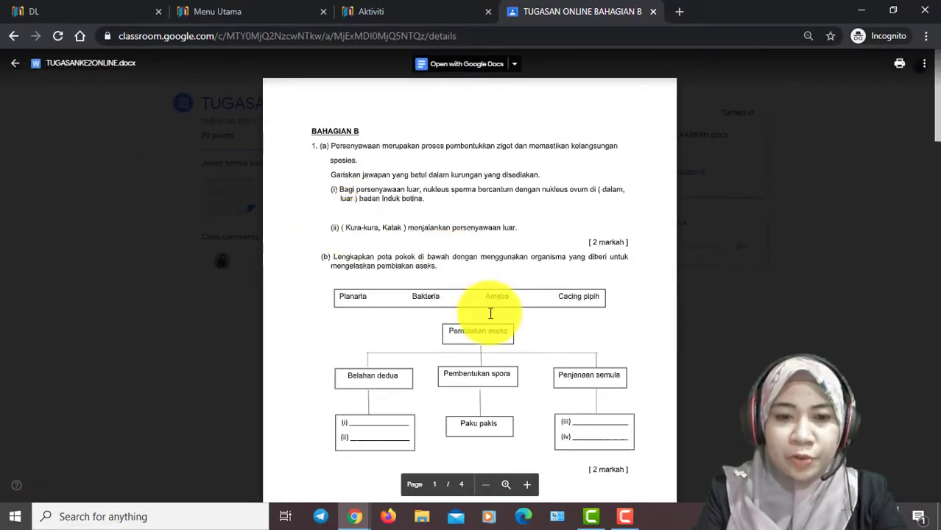
scroll(490, 313, down, 10)
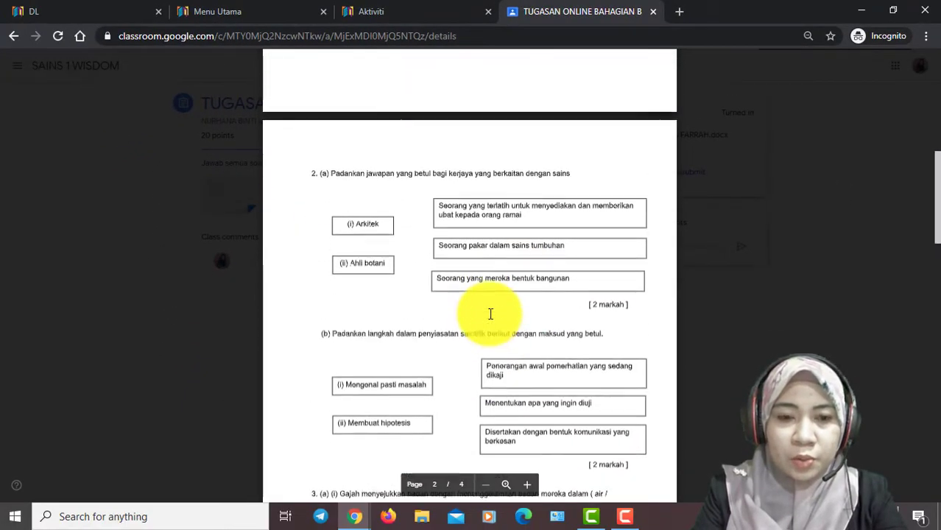
scroll(491, 314, up, 10)
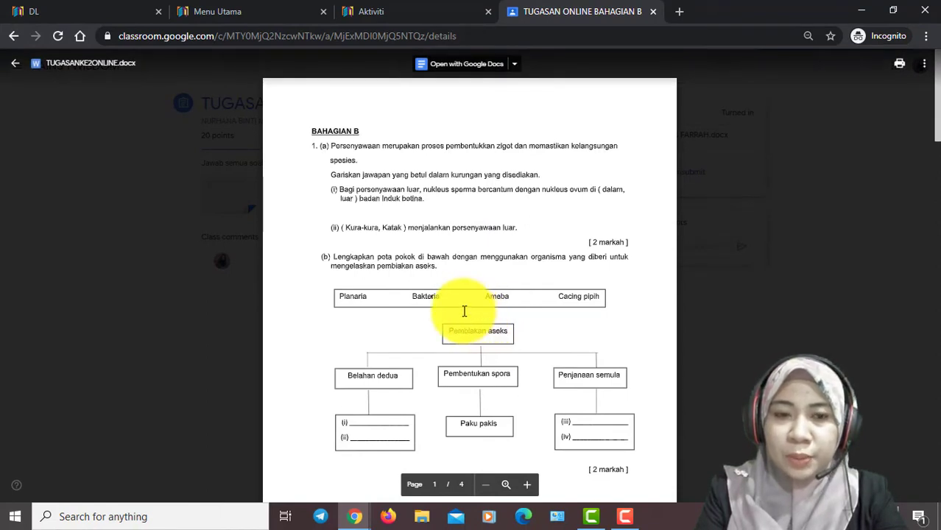
click(461, 67)
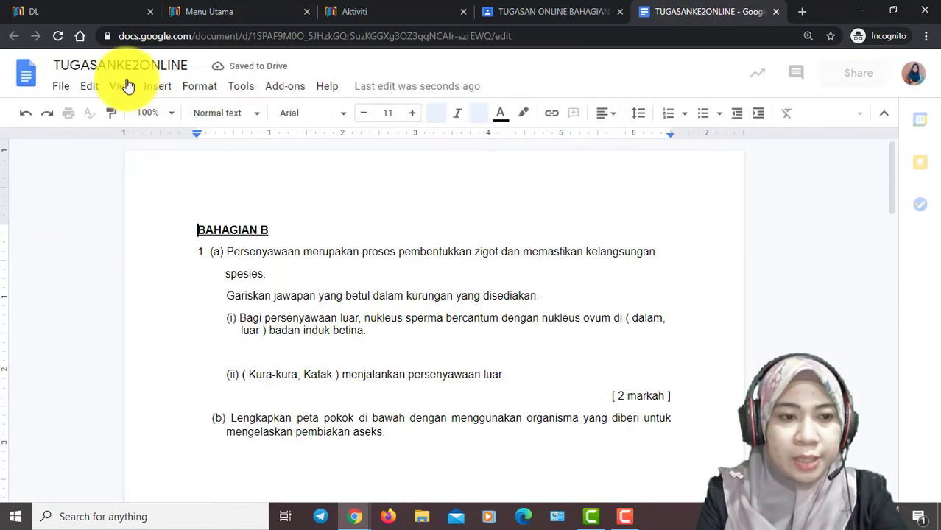
Download the document as a Microsoft Word (.docx) file and open it in Word with editing enabled.
click(59, 87)
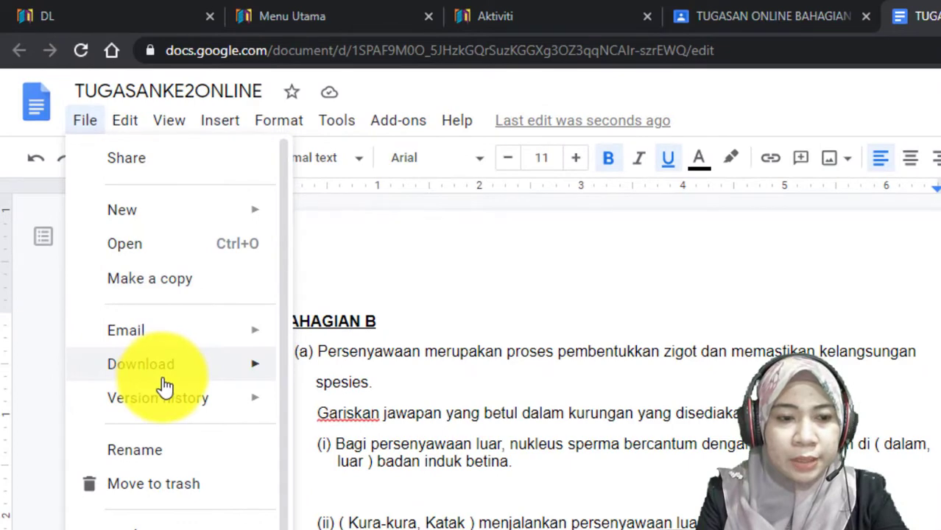
mouse_move(165, 387)
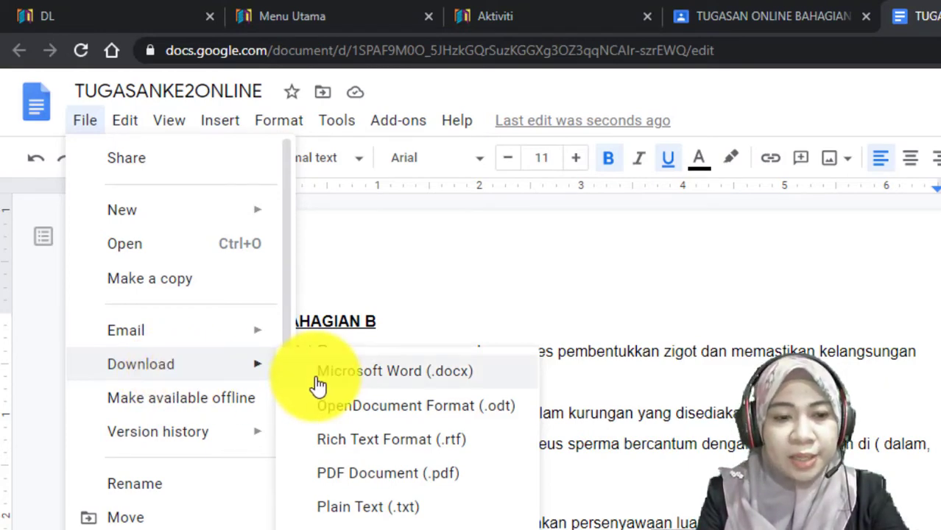
click(390, 387)
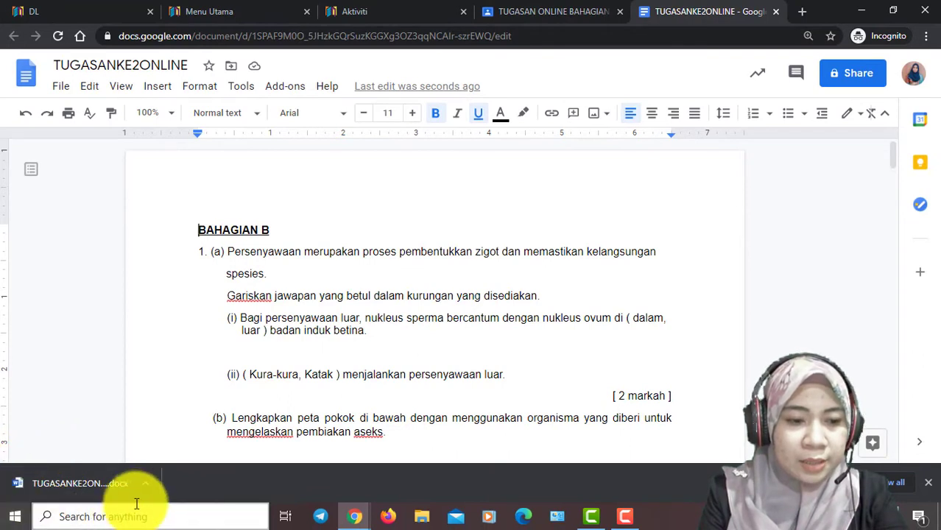
click(77, 483)
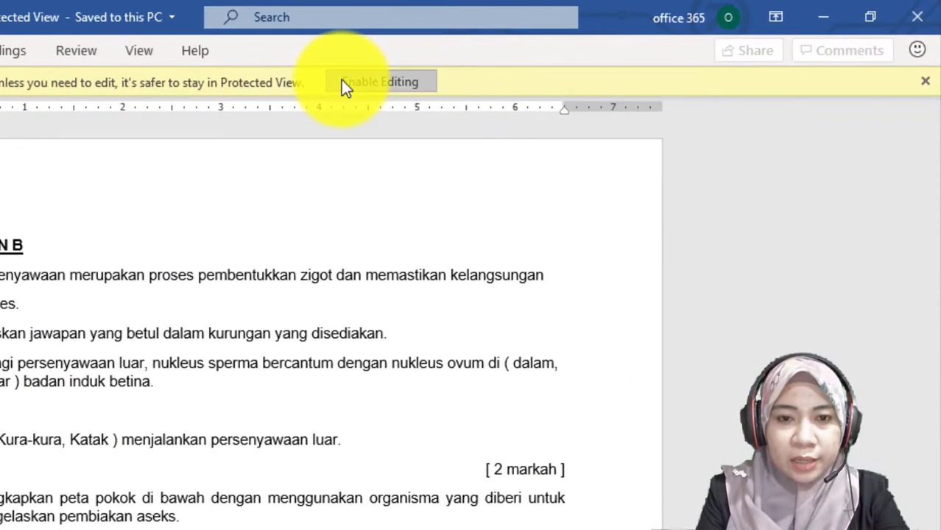
click(516, 62)
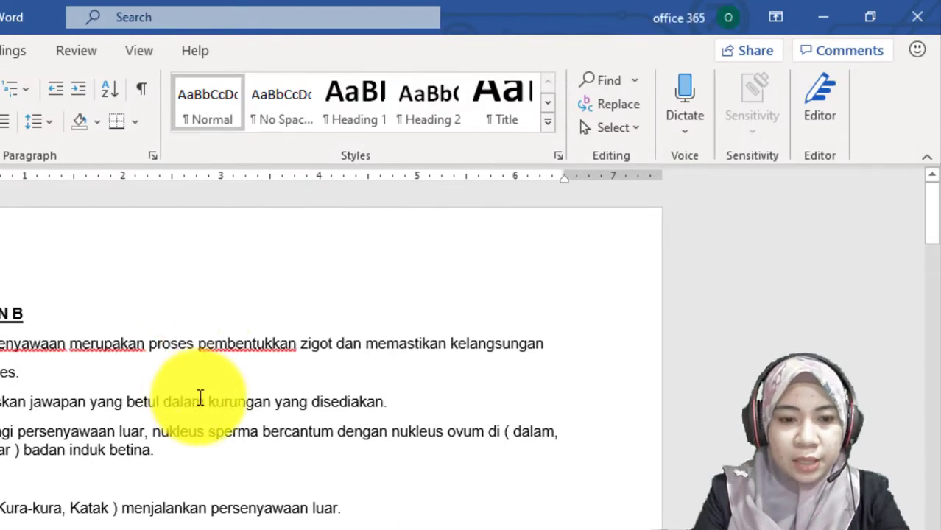
Underline the answers "dalam" in question 1(a)(i) and "Katak" in question 1(a)(ii).
scroll(200, 398, down, 3)
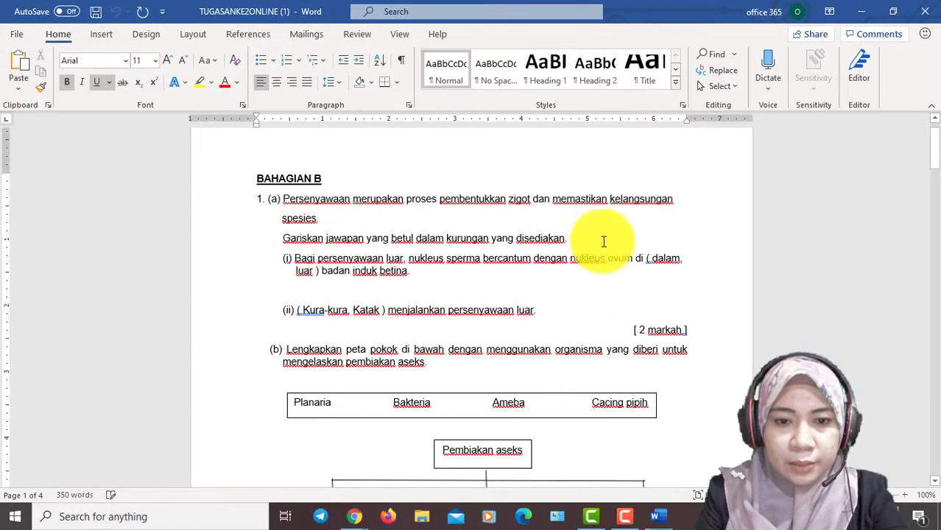
double_click(666, 258)
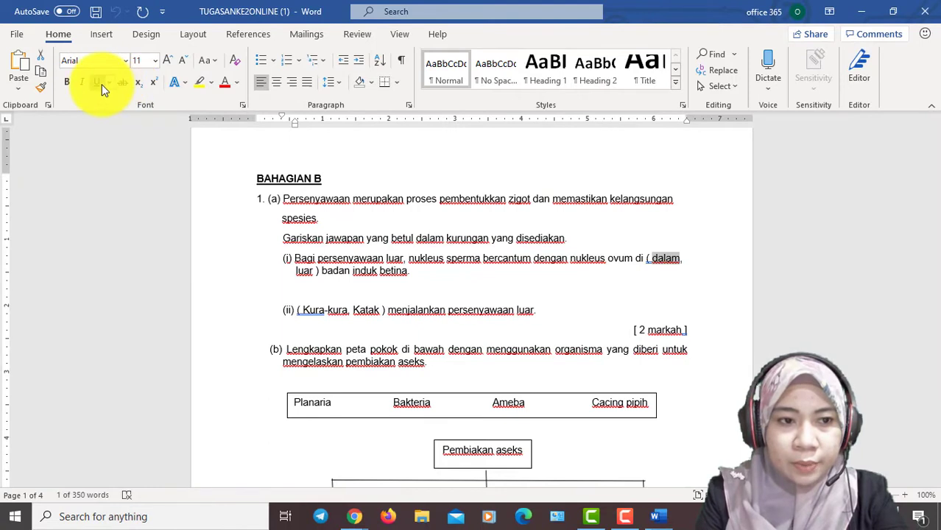
click(336, 309)
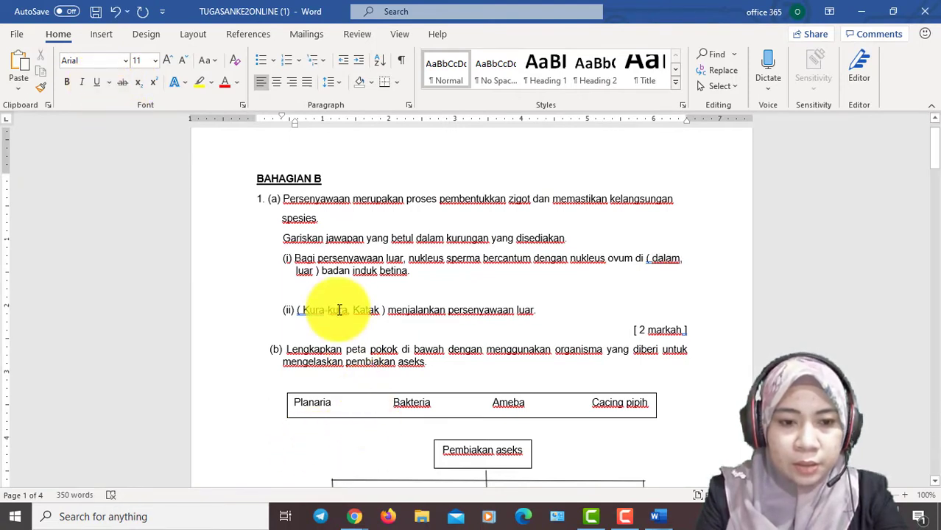
double_click(366, 310)
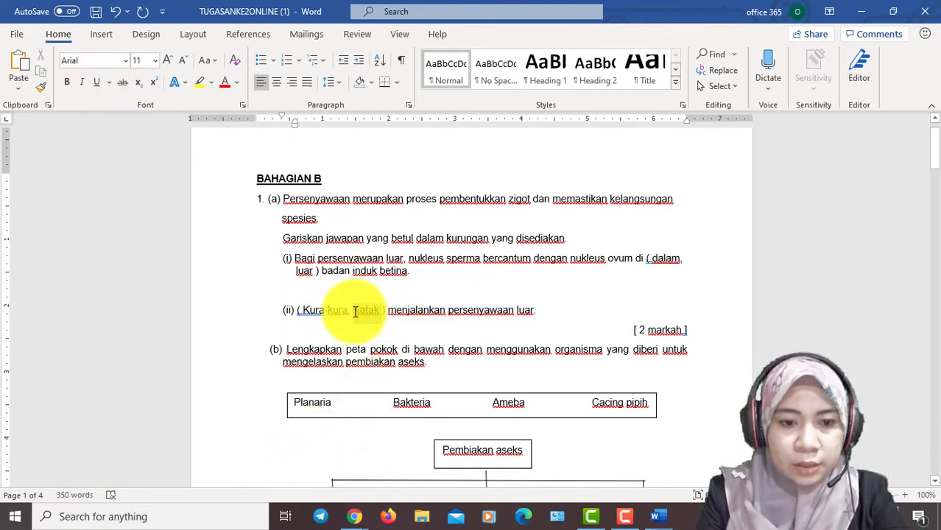
click(98, 82)
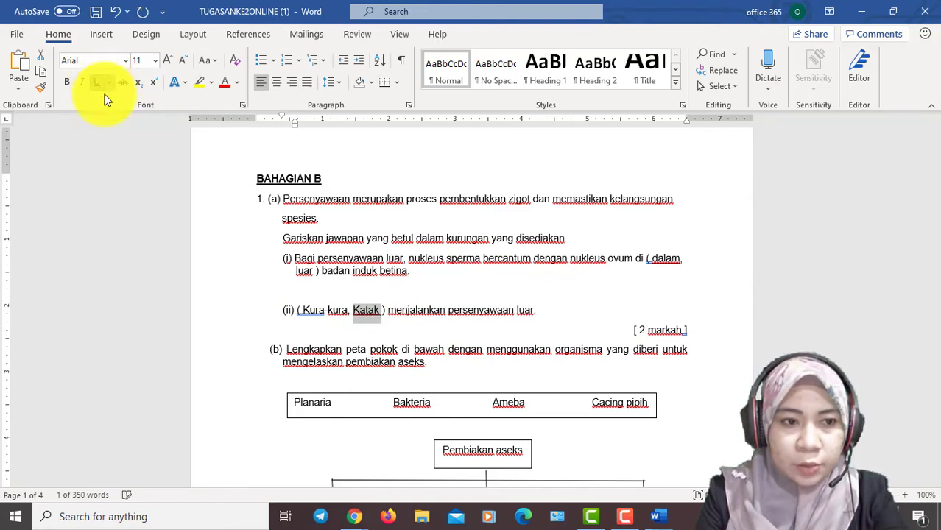
Copy "Planaria" from the word box in question 1(b) and paste it over blank (i) under Belahan dedua.
scroll(321, 301, down, 5)
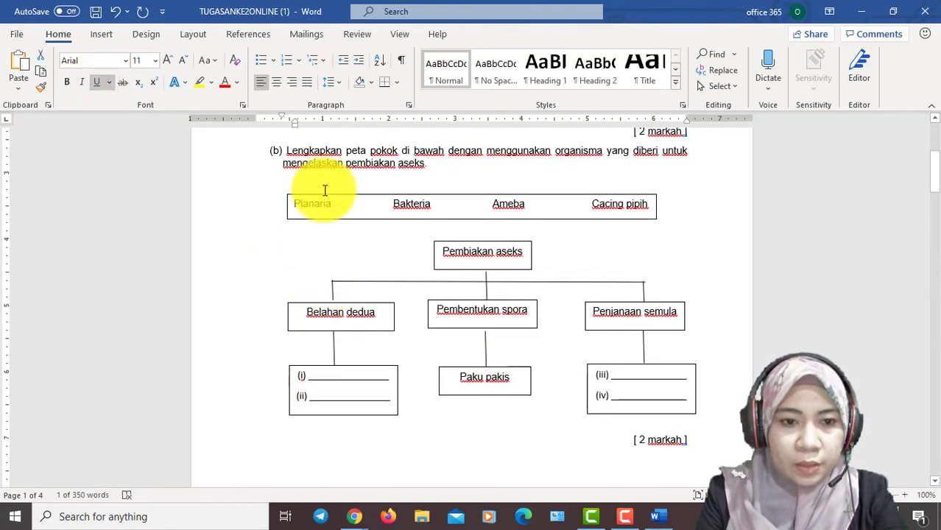
drag(340, 204, 298, 201)
key(ctrl+c)
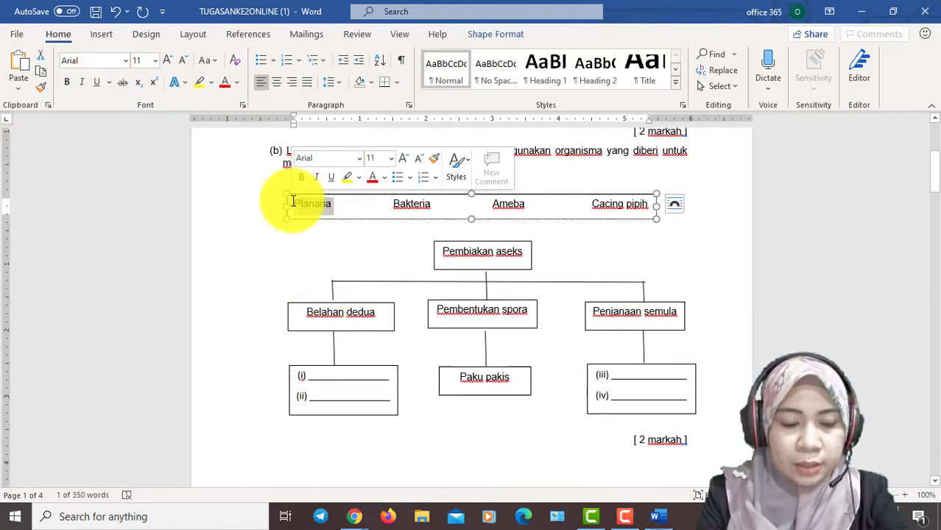
click(384, 380)
drag(389, 379, 323, 379)
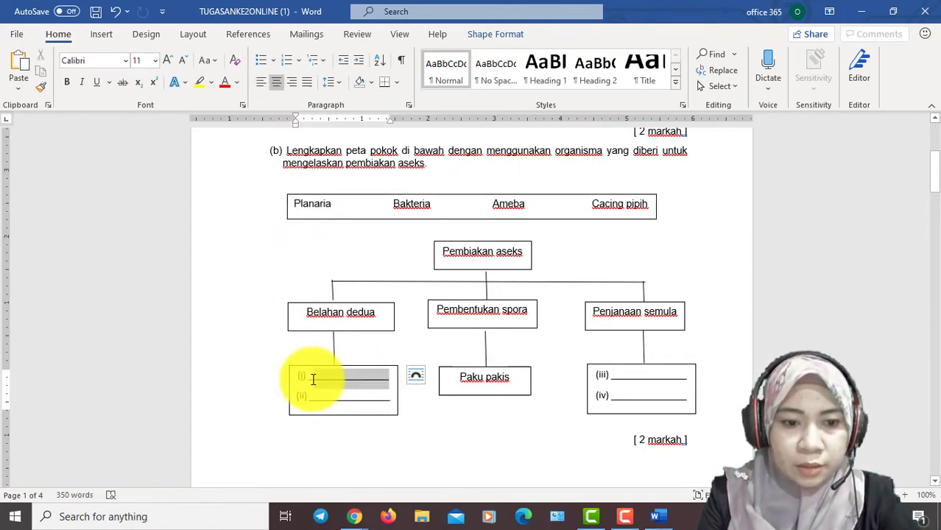
key(ctrl+v)
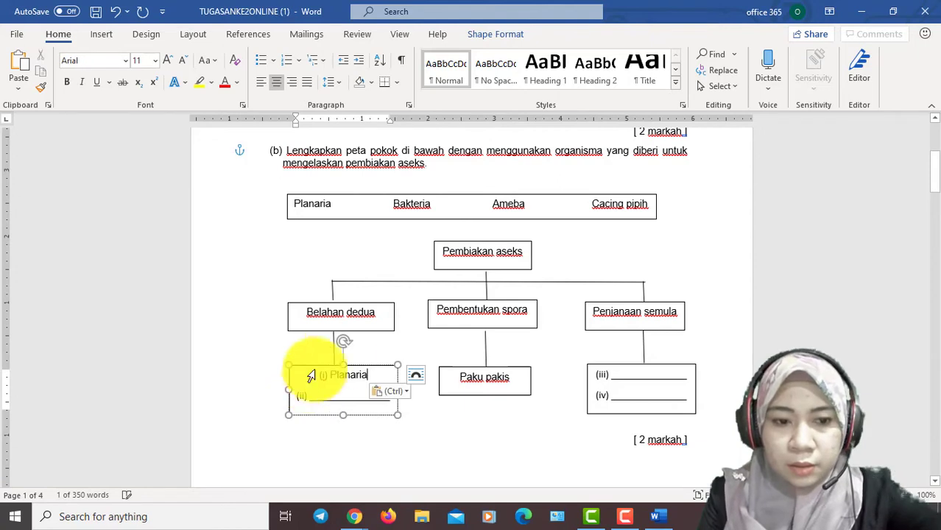
Copy "Bakteria" from the word box in question 1(b) and paste it over blank (iii) under Penjanaan semula.
drag(441, 206, 397, 206)
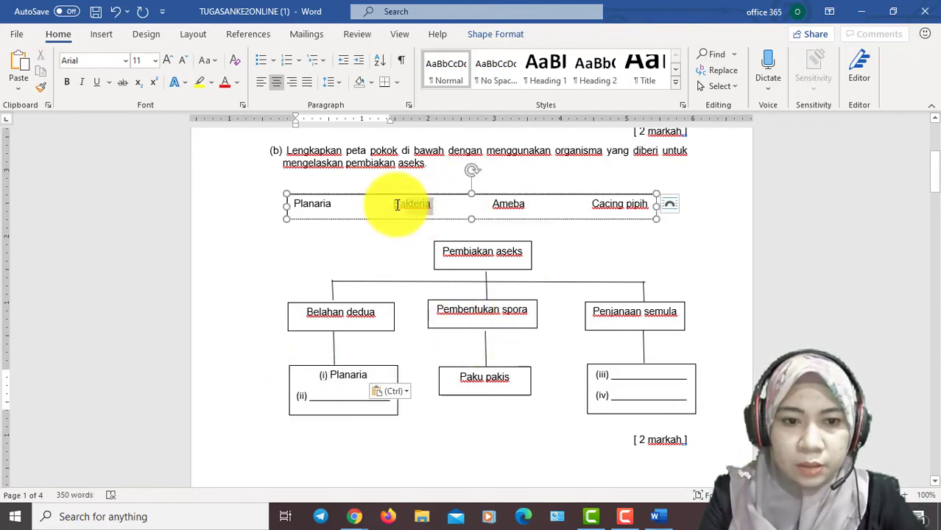
key(ctrl+c)
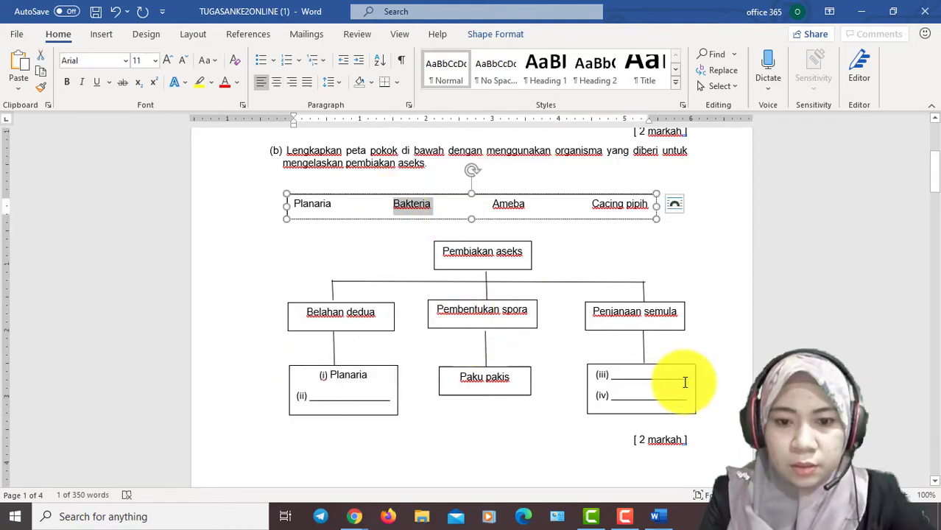
drag(684, 382, 615, 378)
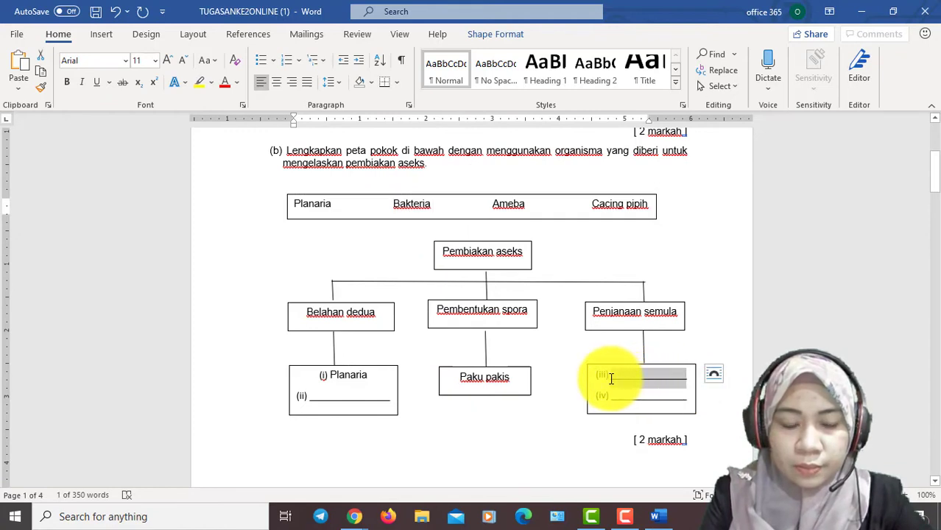
key(ctrl+v)
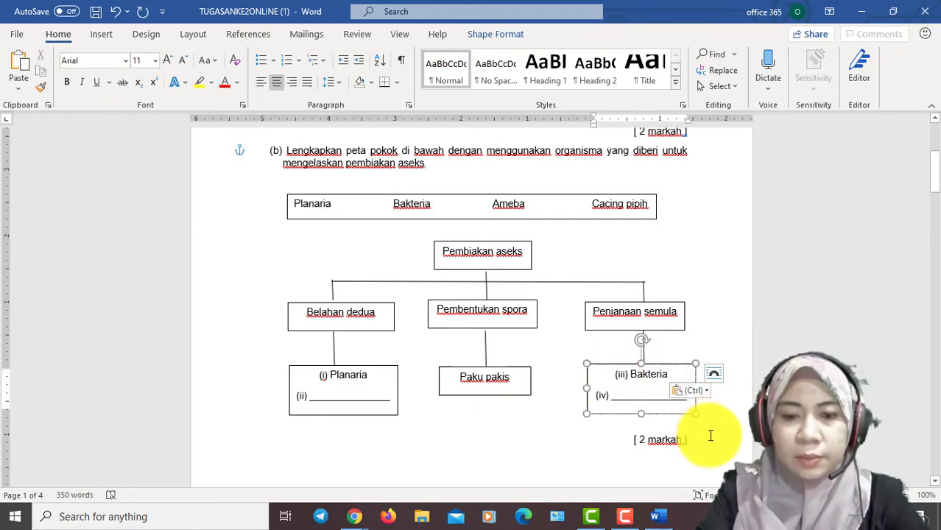
click(721, 255)
scroll(721, 255, down, 5)
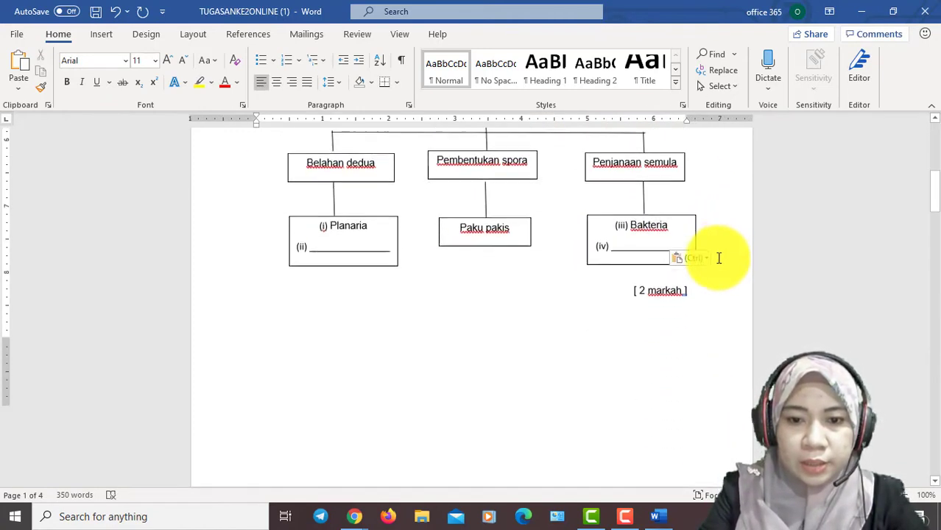
scroll(750, 332, down, 10)
drag(935, 250, 934, 150)
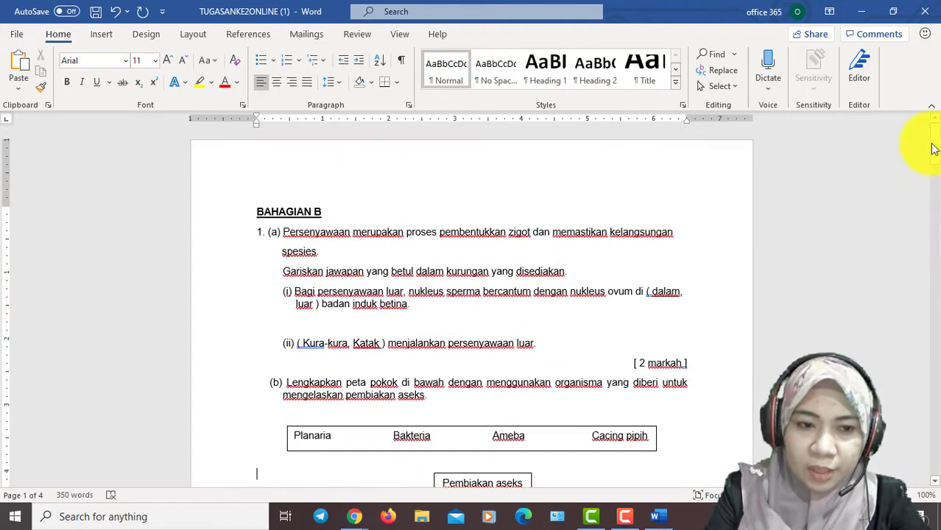
Start saving the worksheet as a new copy and choose the Documents folder as its location.
click(18, 37)
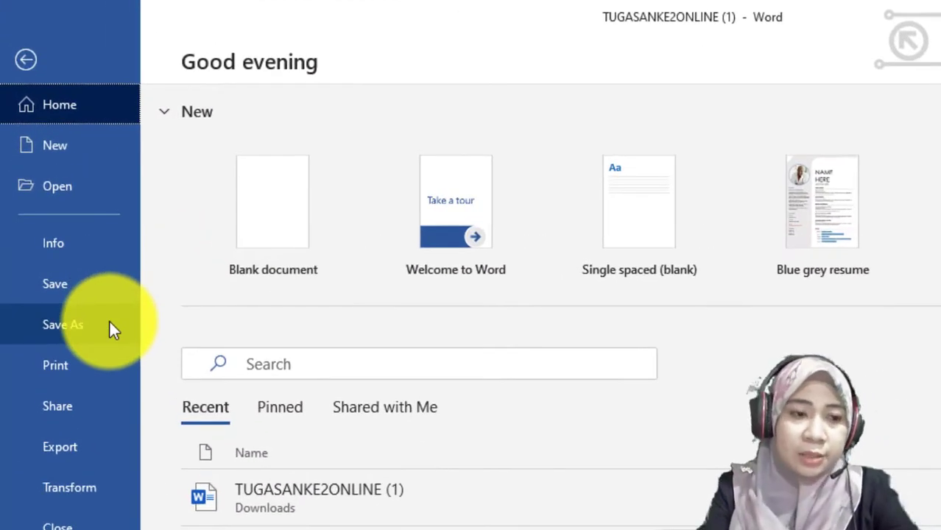
click(106, 324)
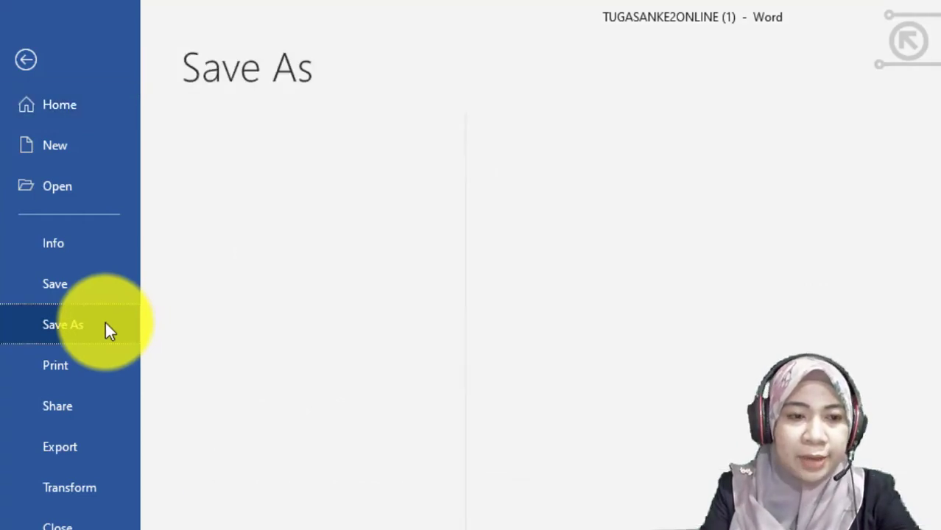
click(228, 475)
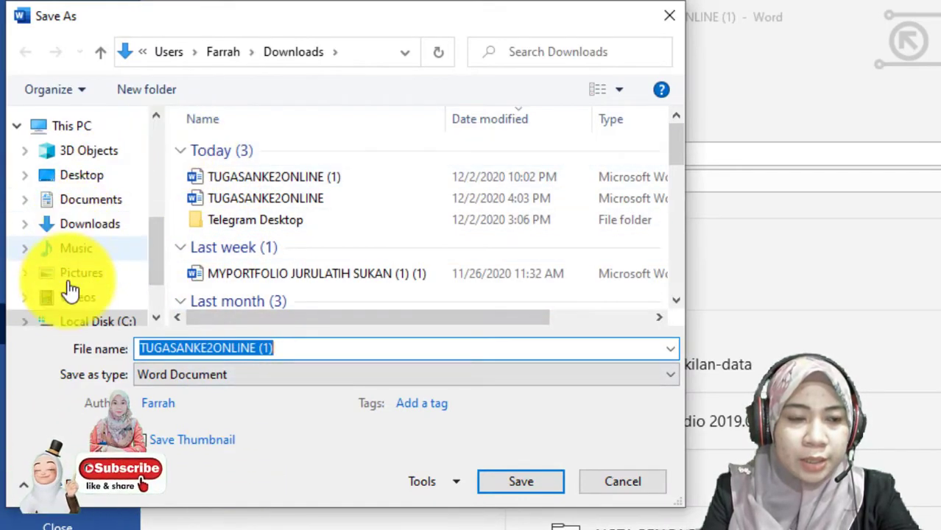
click(85, 202)
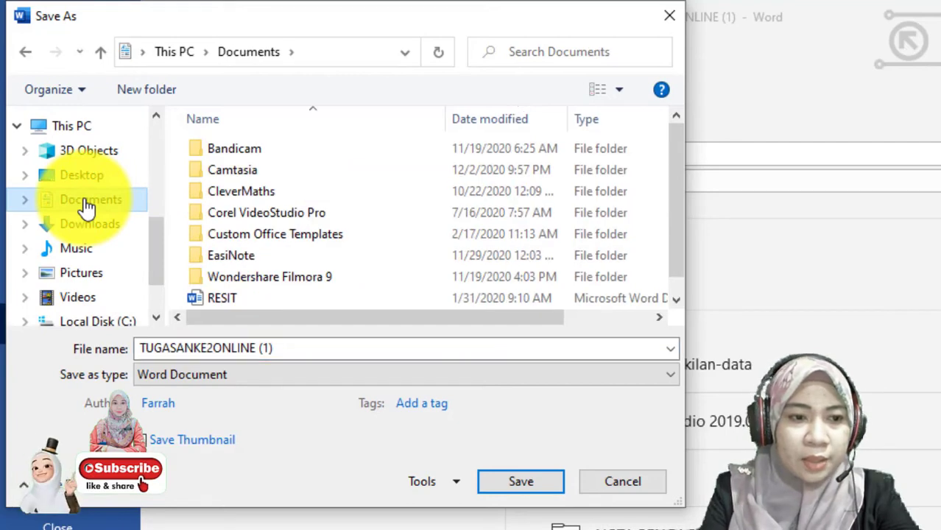
Replace the "(1)" in the file name TUGASANKE2ONLINE (1) with the student's name and save it as a Word Document.
click(280, 349)
double_click(282, 350)
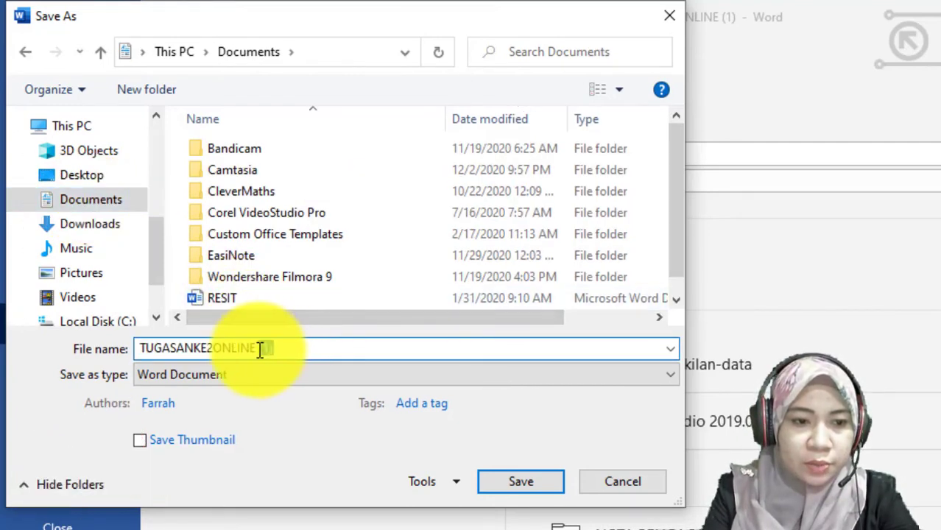
key(BackSpace)
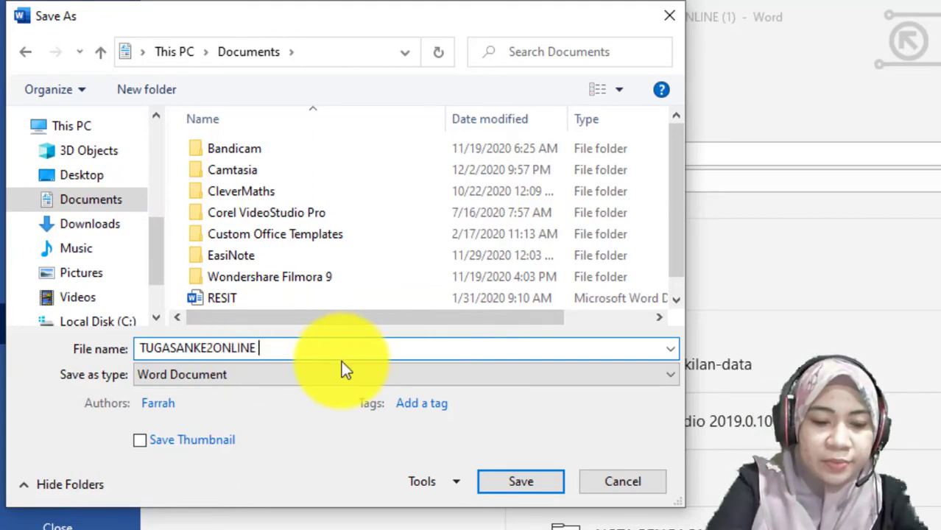
text(fa)
key(BackSpace)
key(BackSpace)
key(BackSpace)
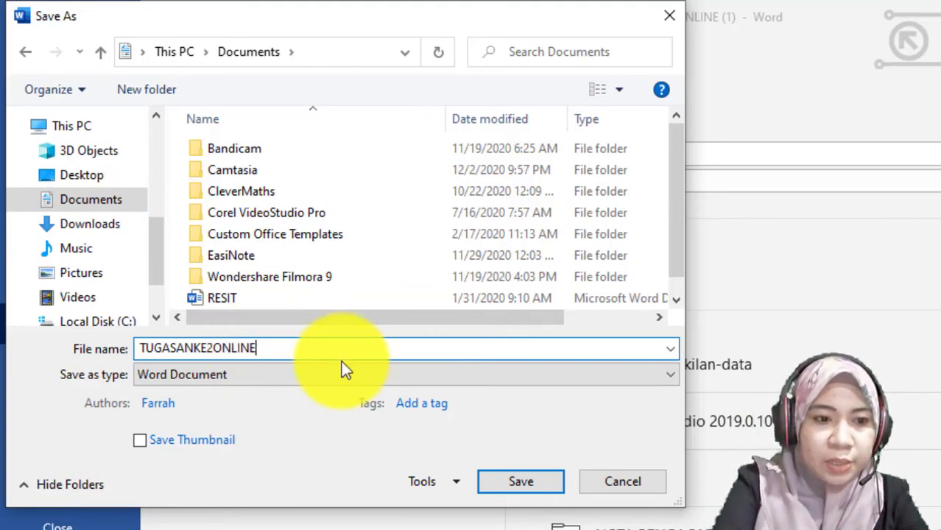
text(F)
key(BackSpace)
text(F)
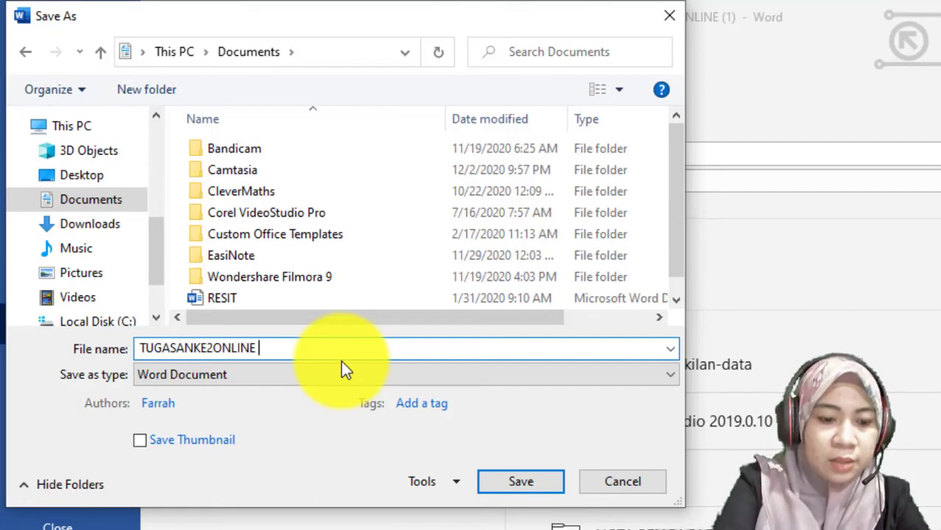
text(ARRAH)
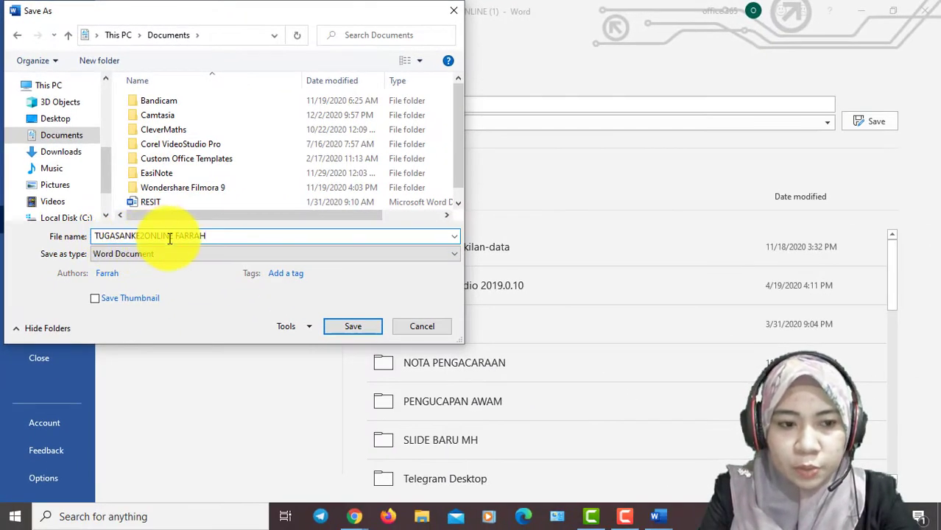
click(360, 325)
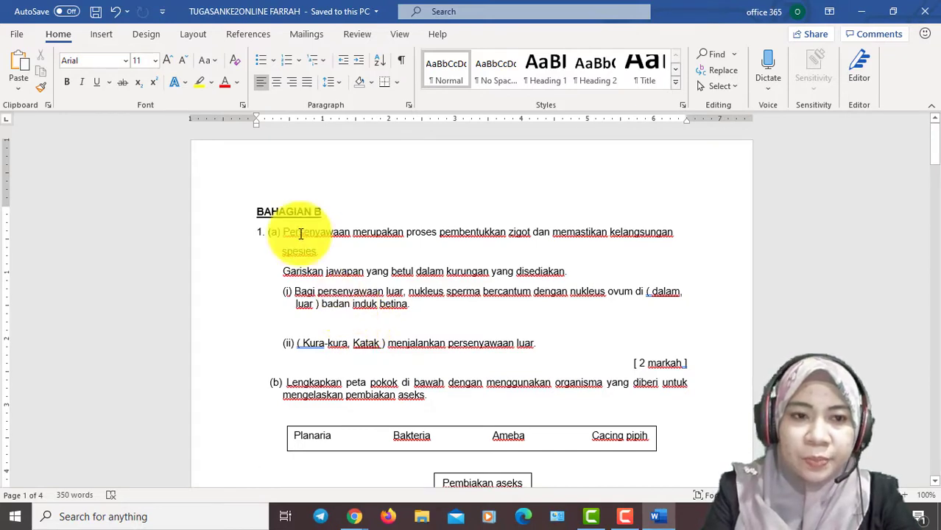
Close Word, the Google Docs copy of the worksheet and the assignment's attachment preview, returning to the DELIMa Aktiviti page.
click(929, 11)
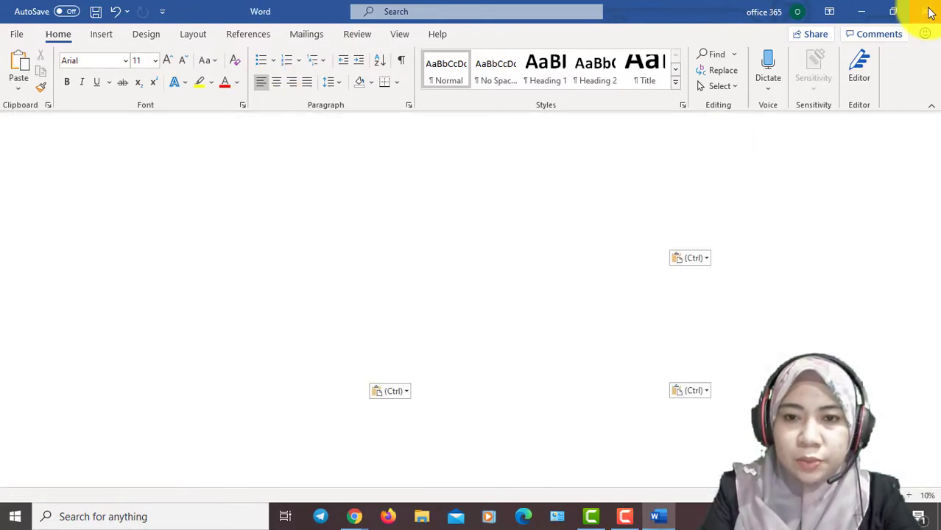
click(930, 12)
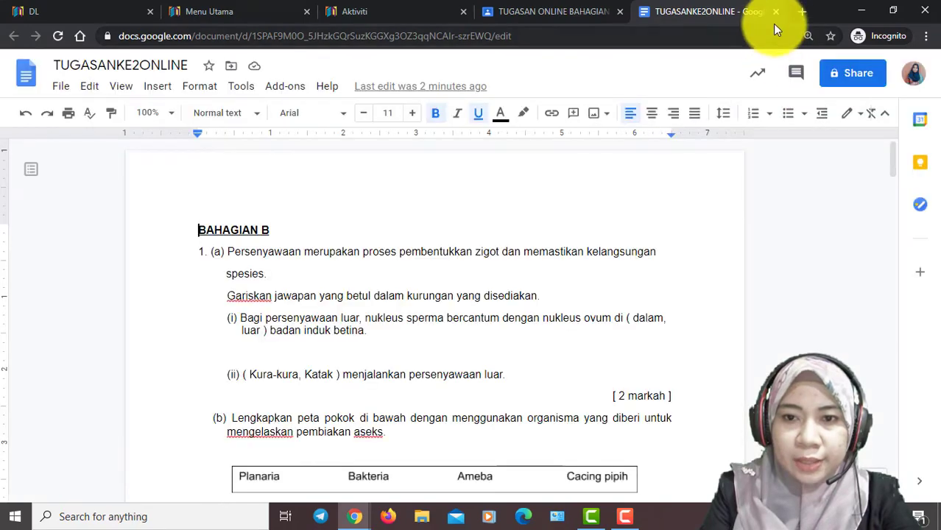
click(774, 12)
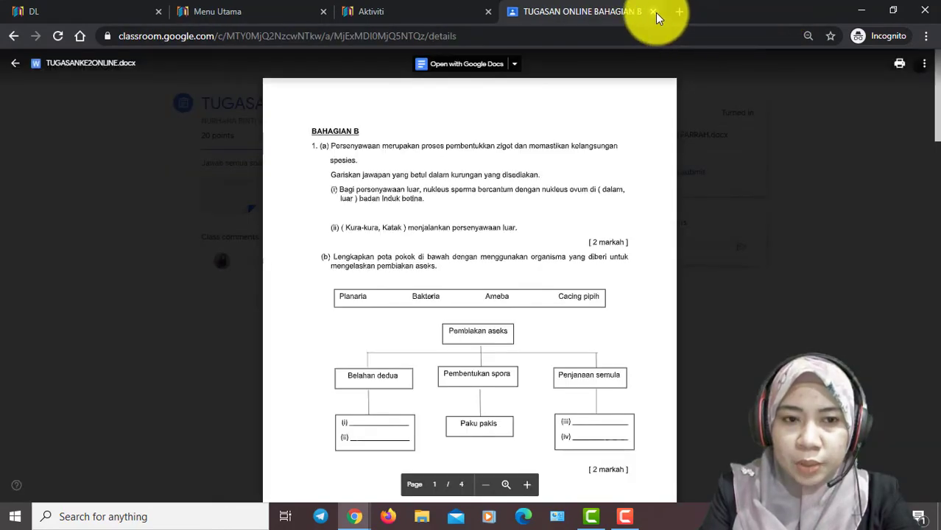
click(655, 12)
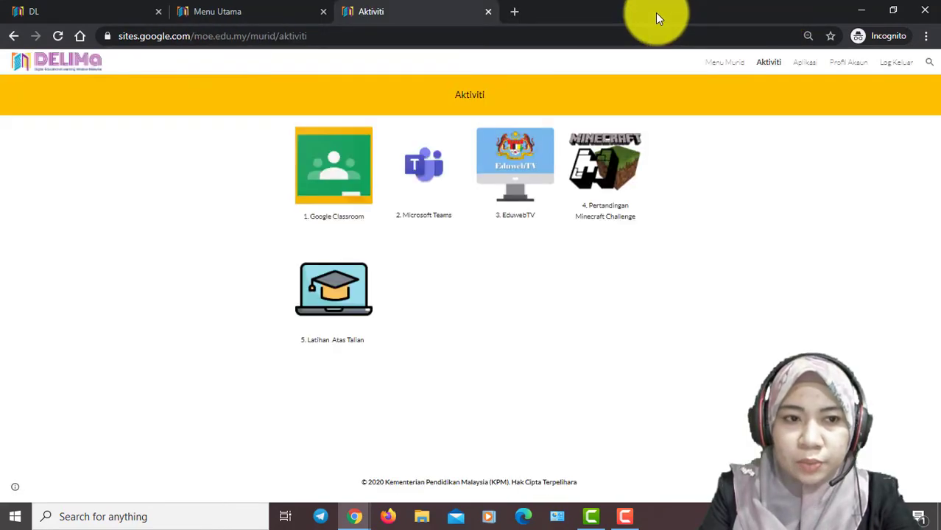
Open Google Classroom from the Aktiviti page and view the TUGASAN ONLINE BAHAGIAN B assignment in the SAINS 1 WISDOM class.
click(338, 193)
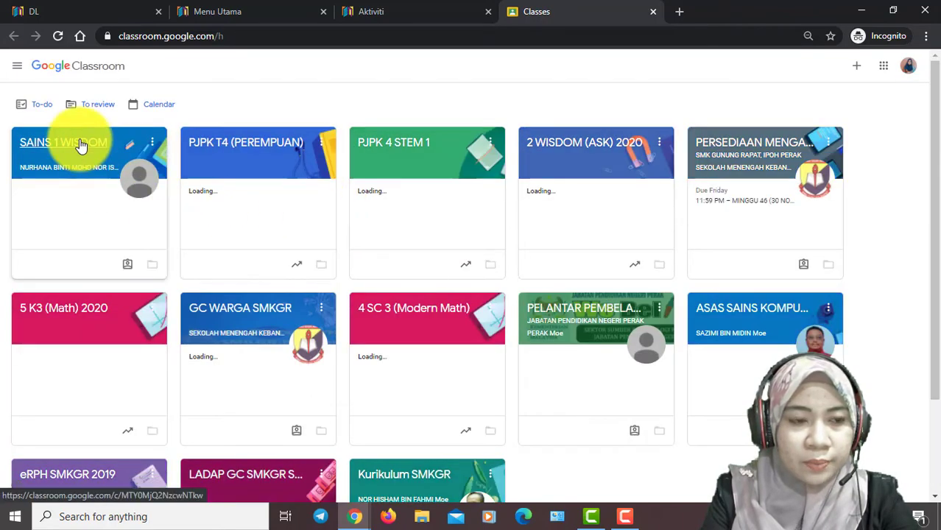
click(81, 145)
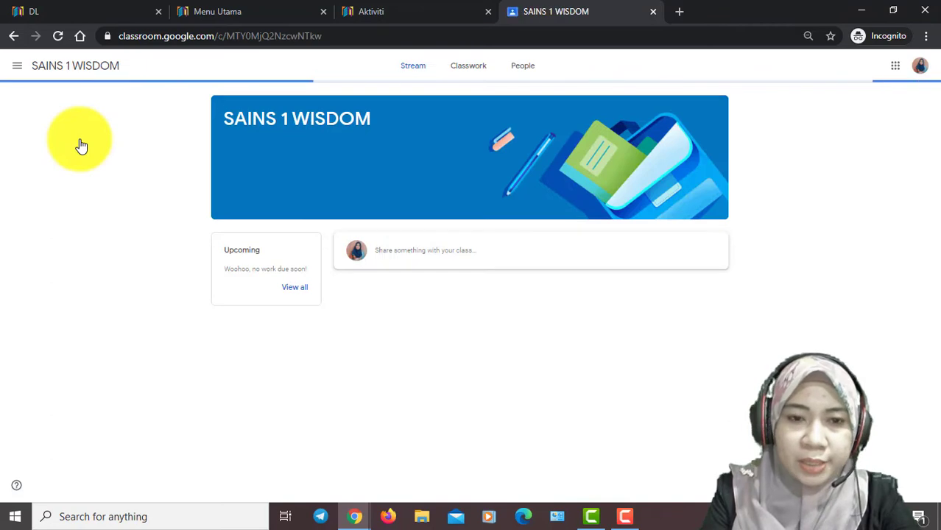
click(462, 68)
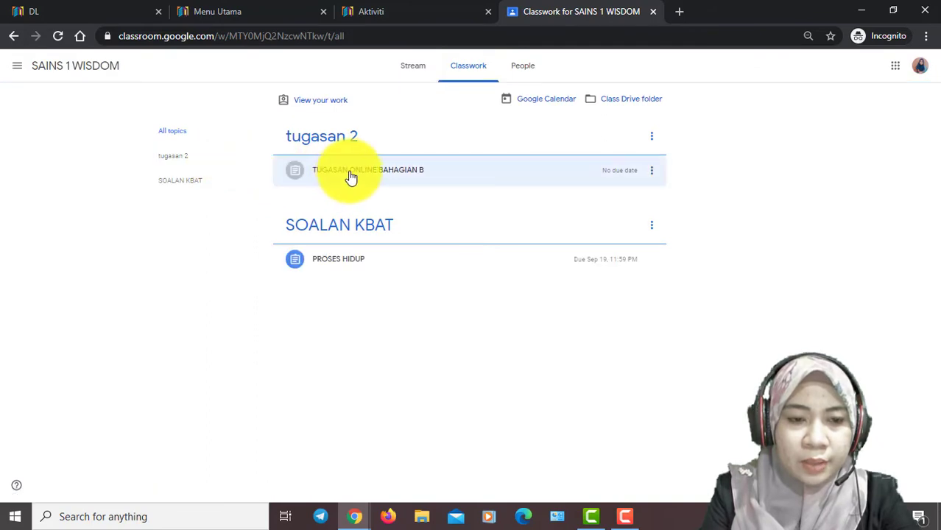
click(351, 175)
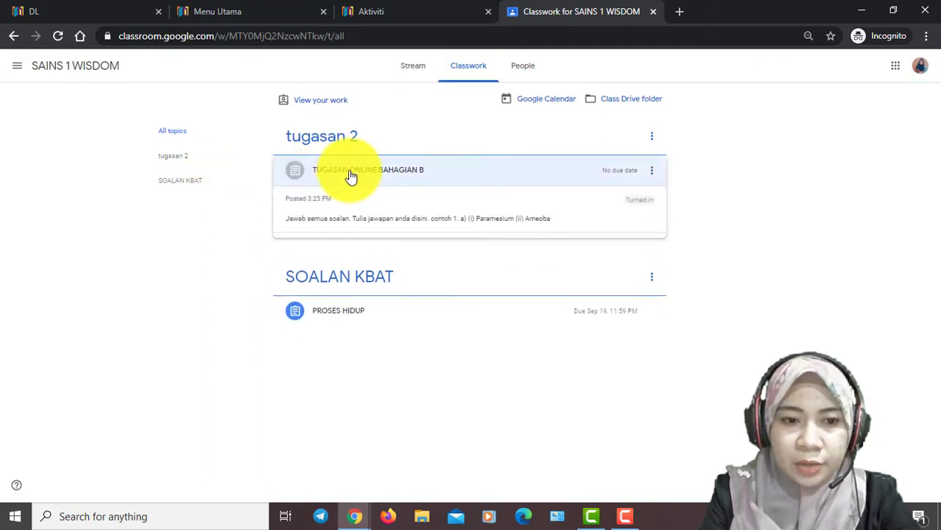
click(317, 295)
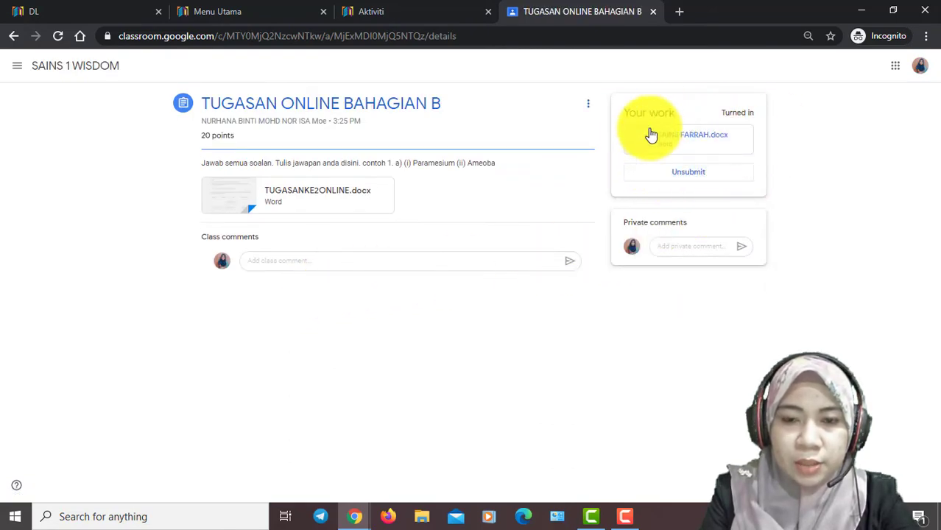
Unsubmit the previously turned-in work and remove its attached Word file from the assignment.
click(692, 177)
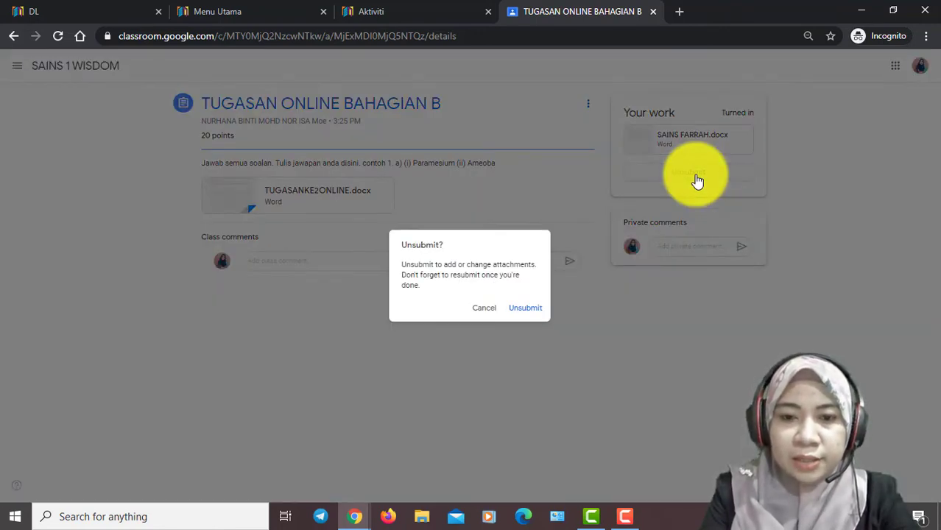
click(527, 309)
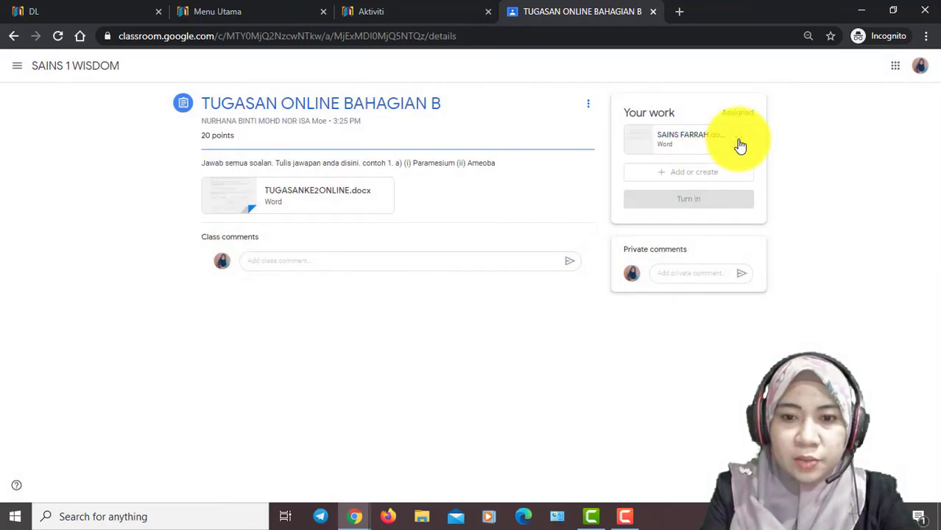
click(739, 138)
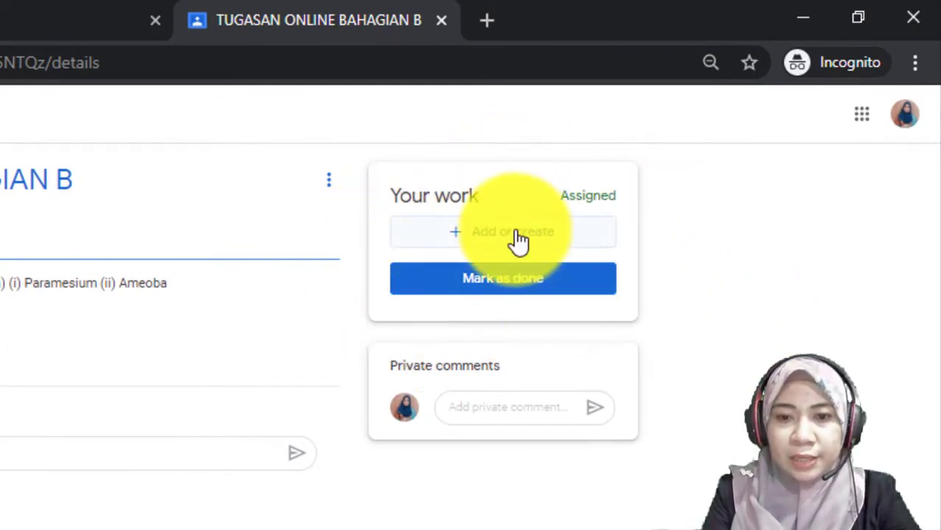
Upload the TUGASANKE2ONLINE file bearing the student's name from Documents to the assignment and turn it in.
click(490, 240)
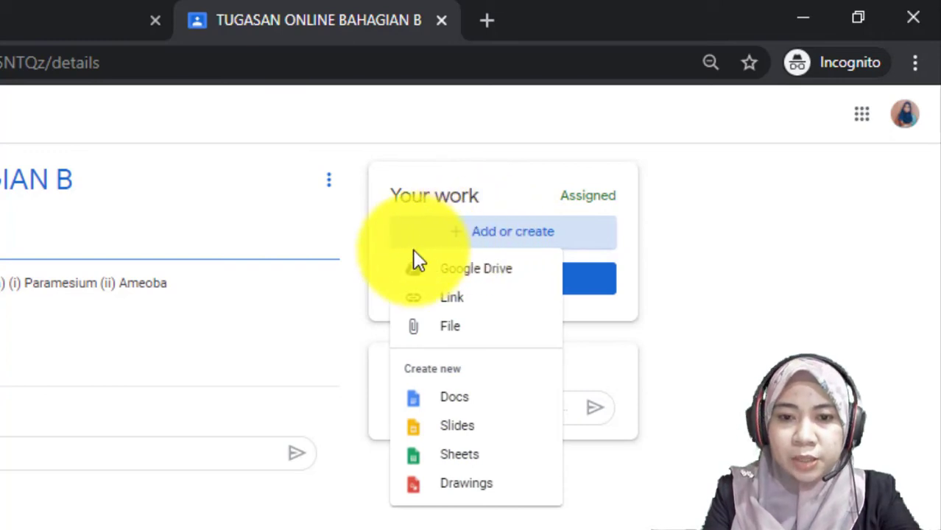
click(523, 286)
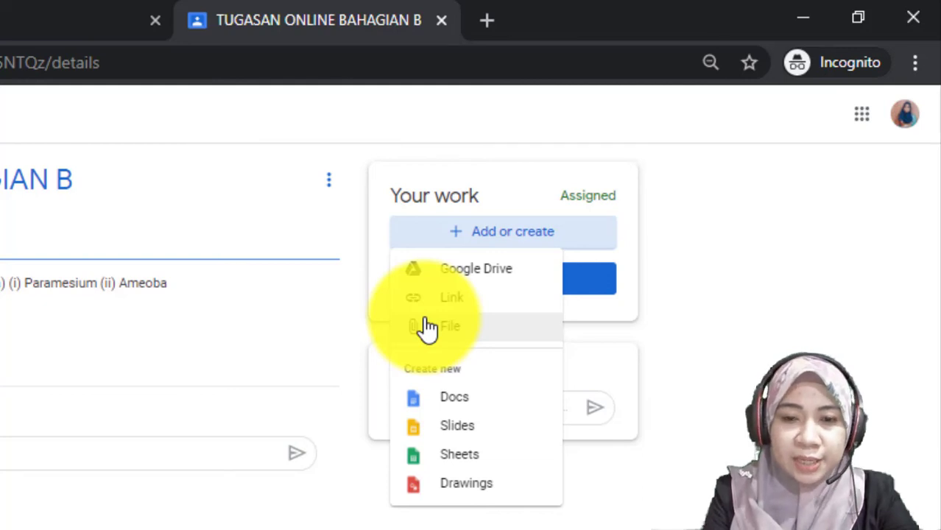
click(456, 329)
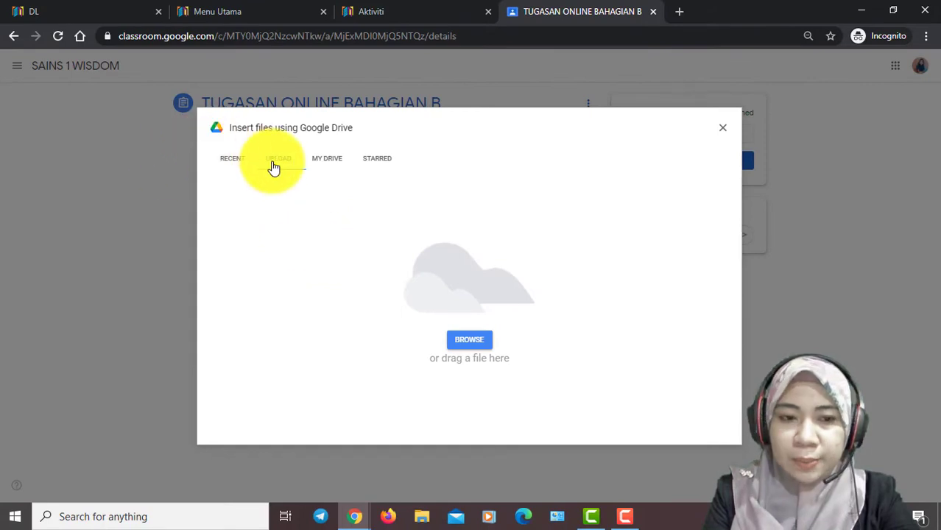
click(465, 342)
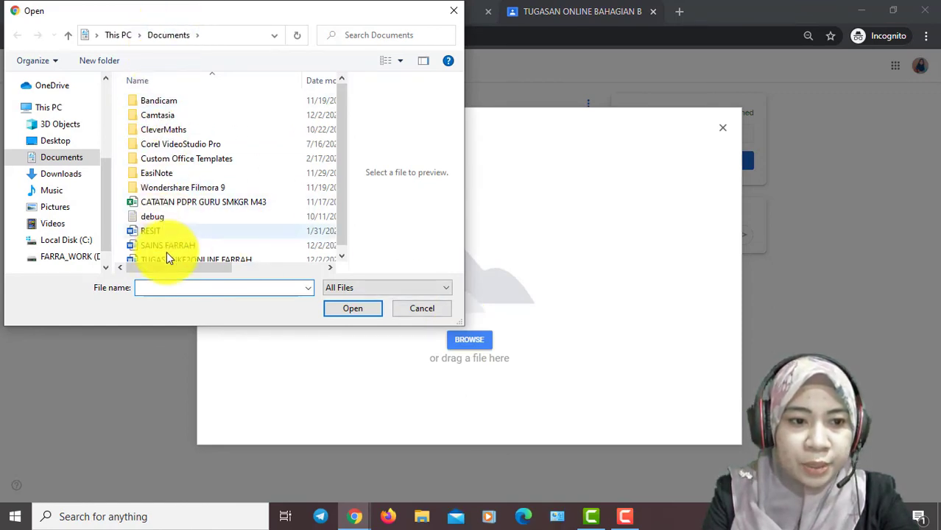
scroll(166, 259, down, 1)
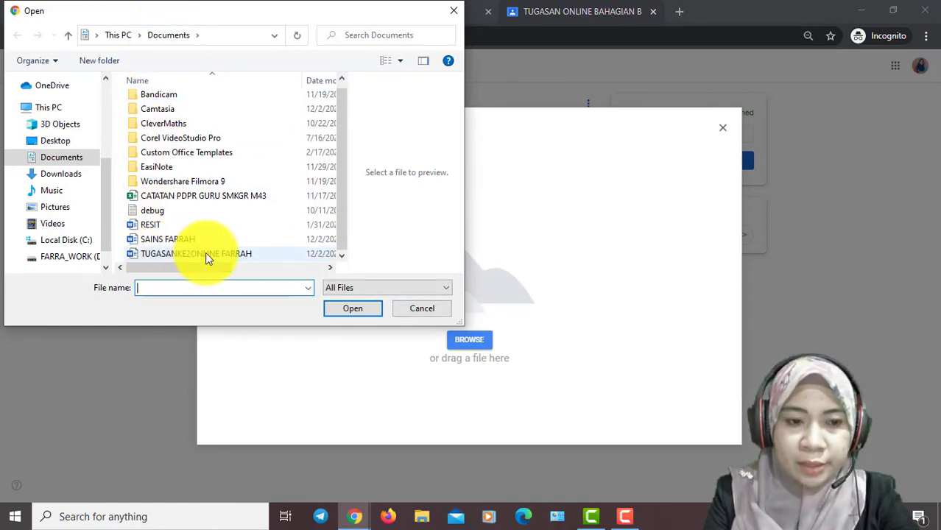
click(212, 252)
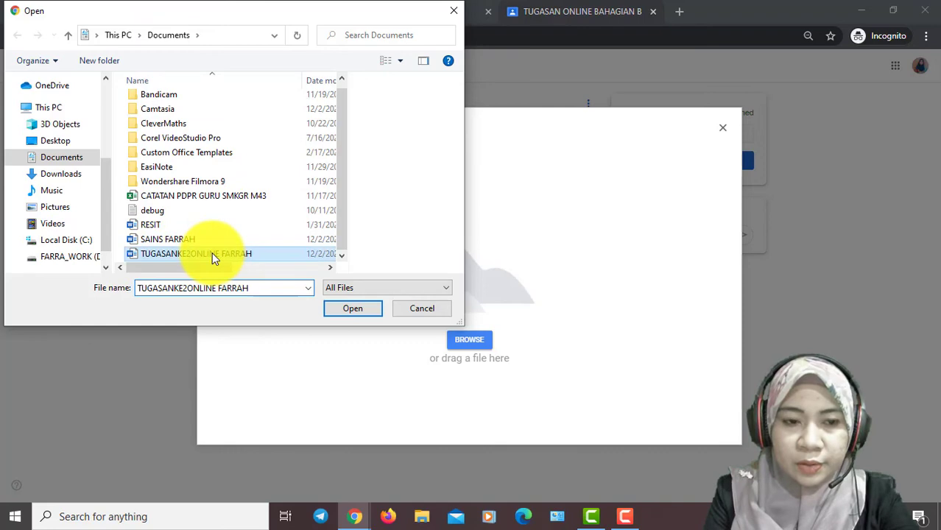
click(353, 312)
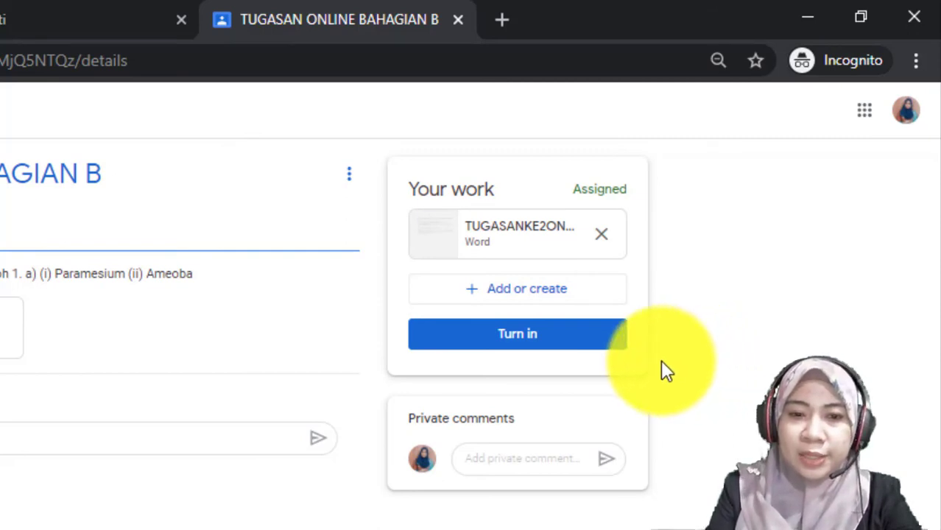
click(468, 336)
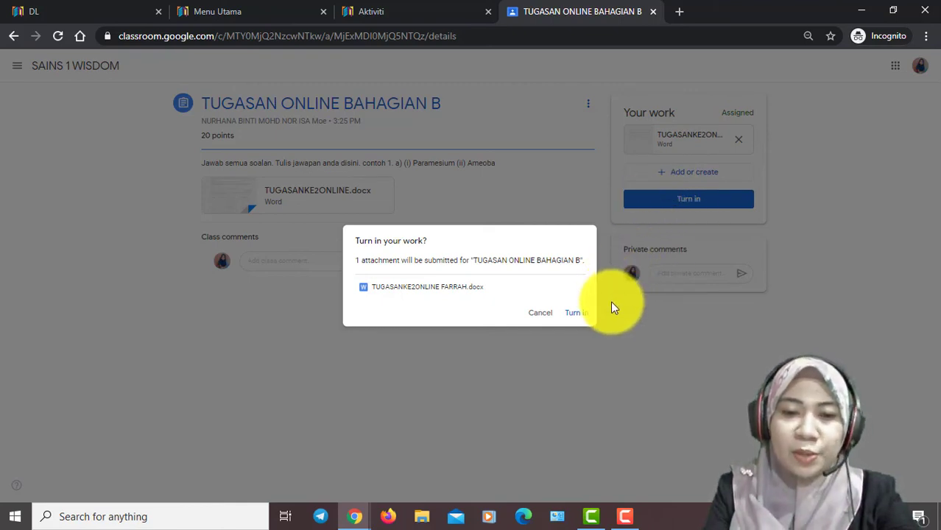
click(585, 315)
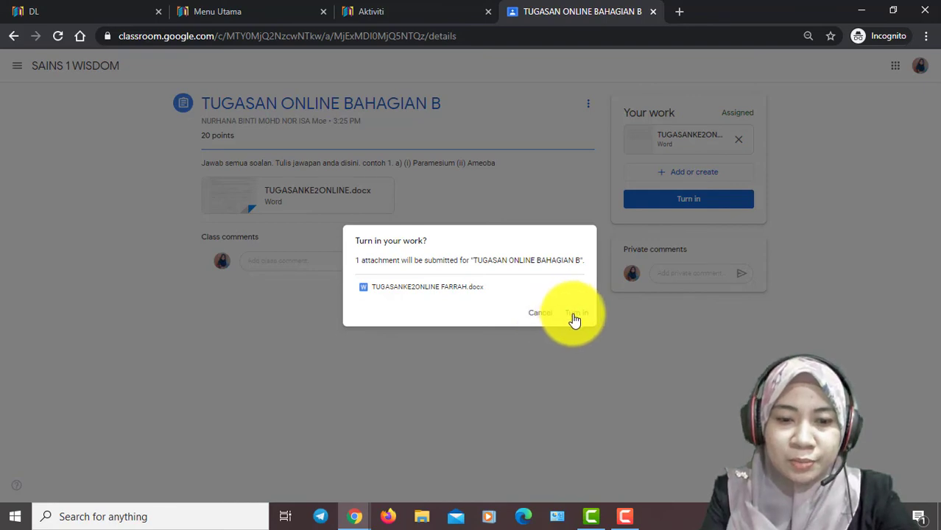